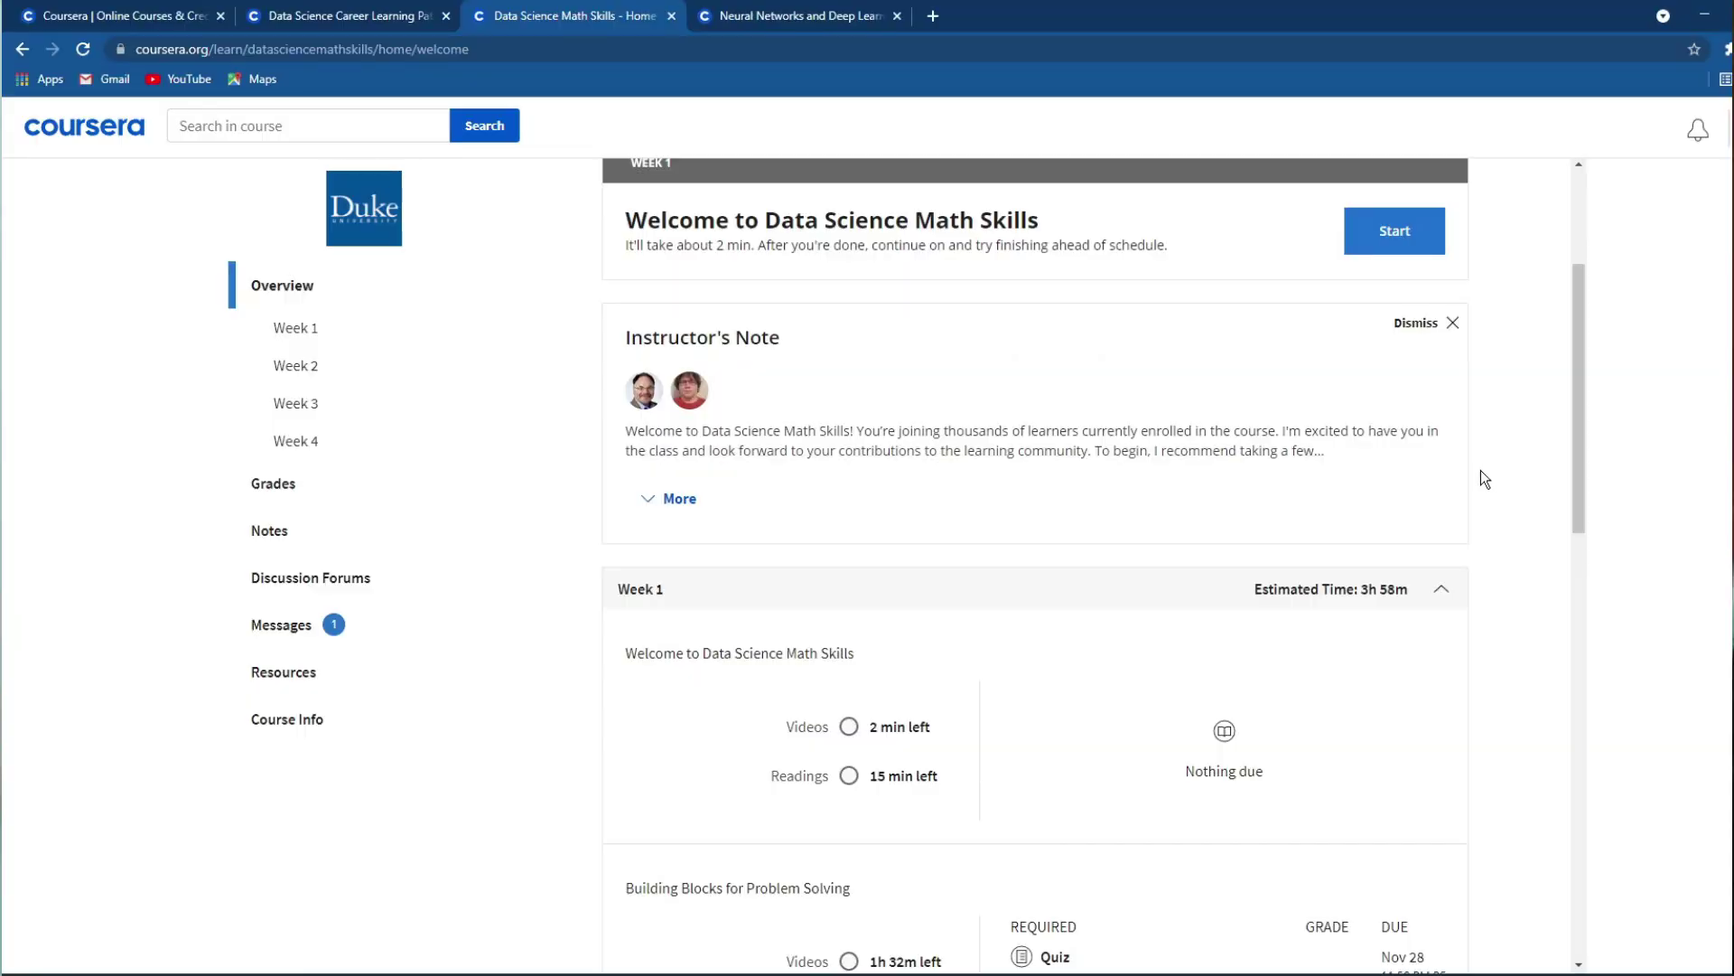
Step: Browse the Data Science Math Skills overview, then the Week 2 and Week 3 lesson pages
scroll(1477, 474, down, 2)
scroll(1413, 524, down, 12)
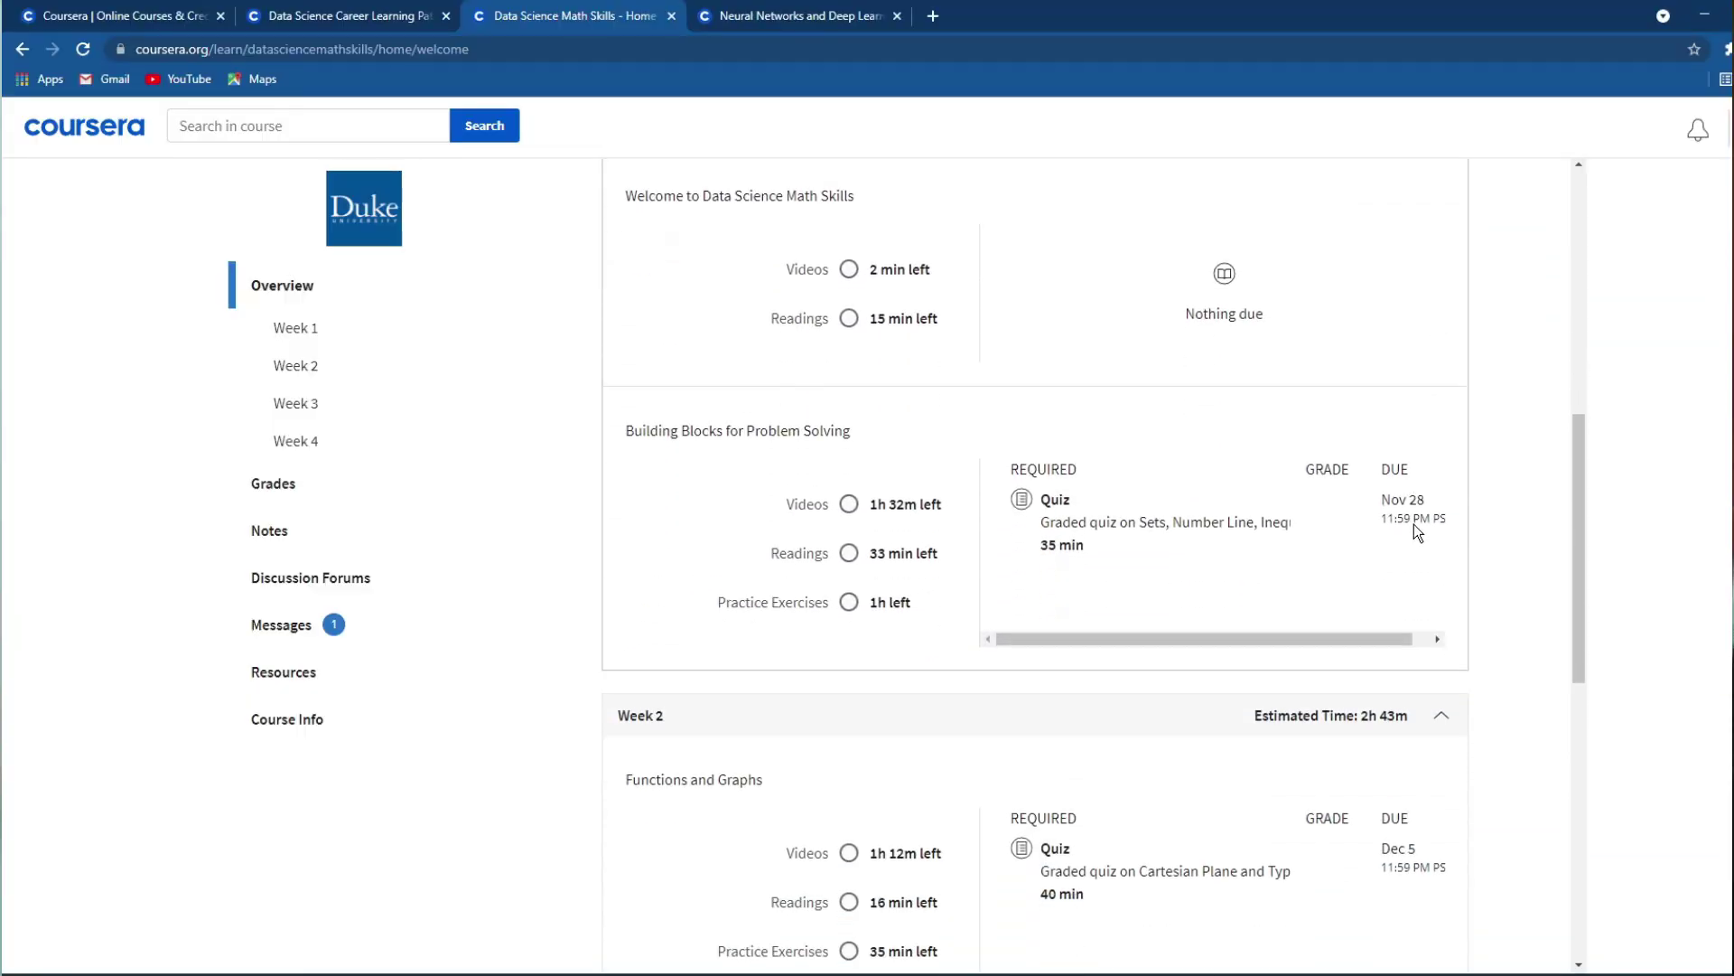
click(295, 365)
scroll(1110, 576, down, 4)
scroll(1110, 575, down, 3)
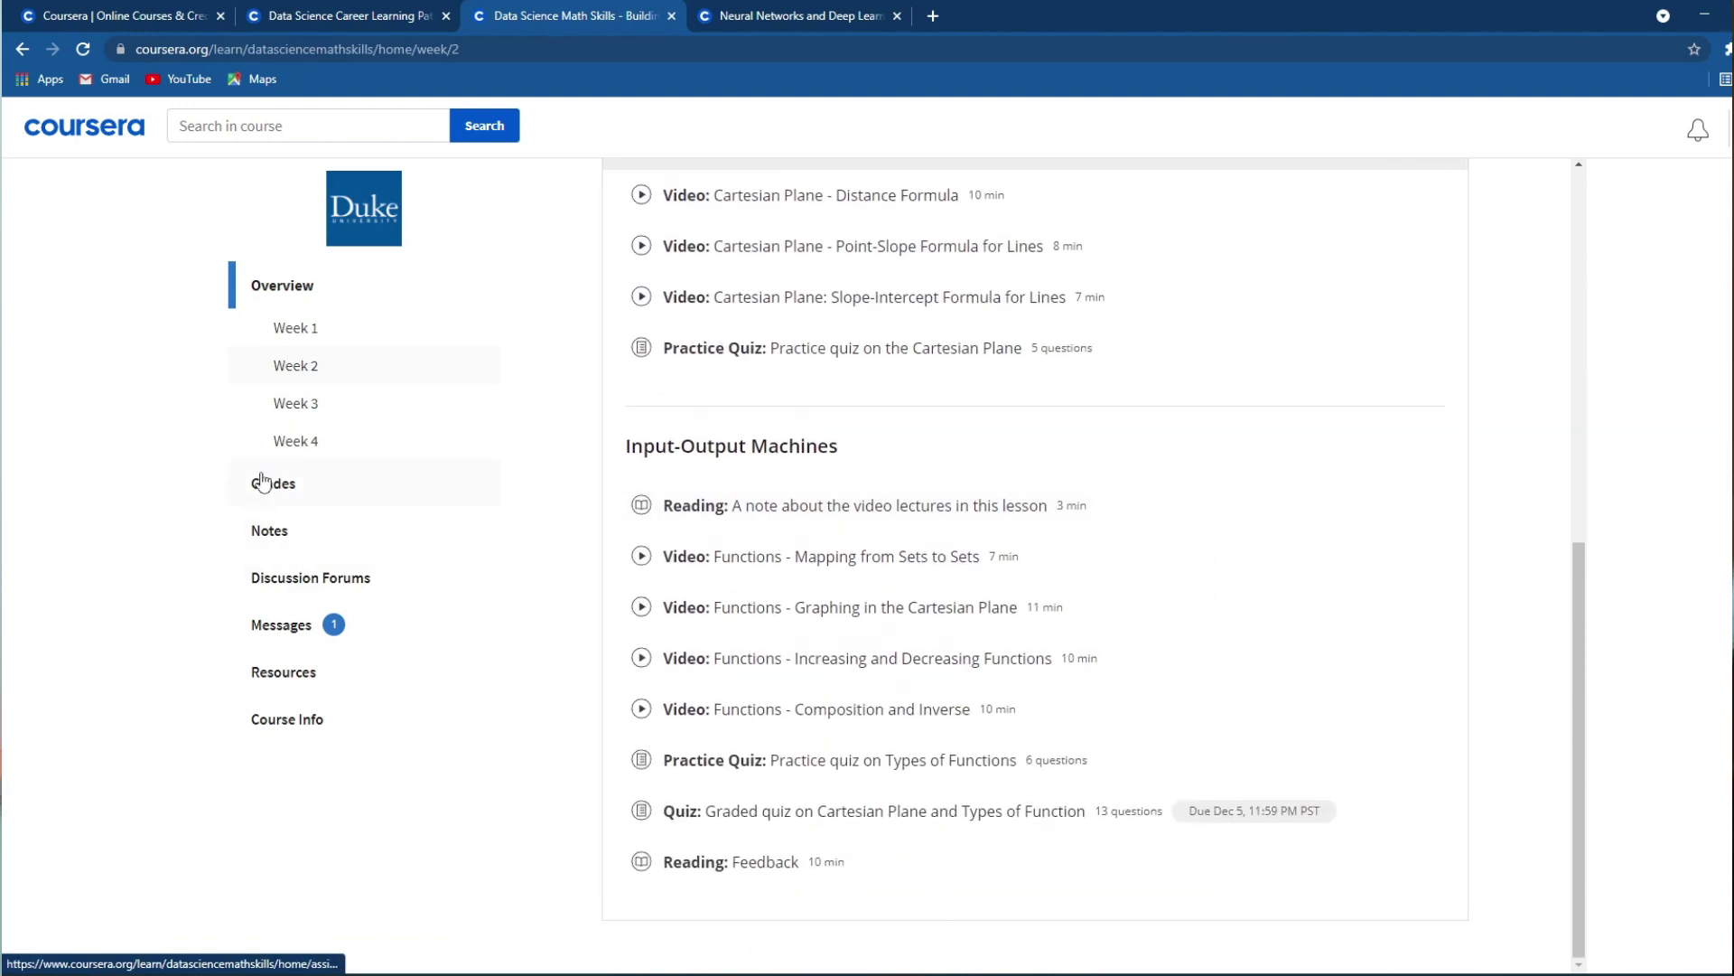
click(303, 402)
scroll(1012, 704, down, 3)
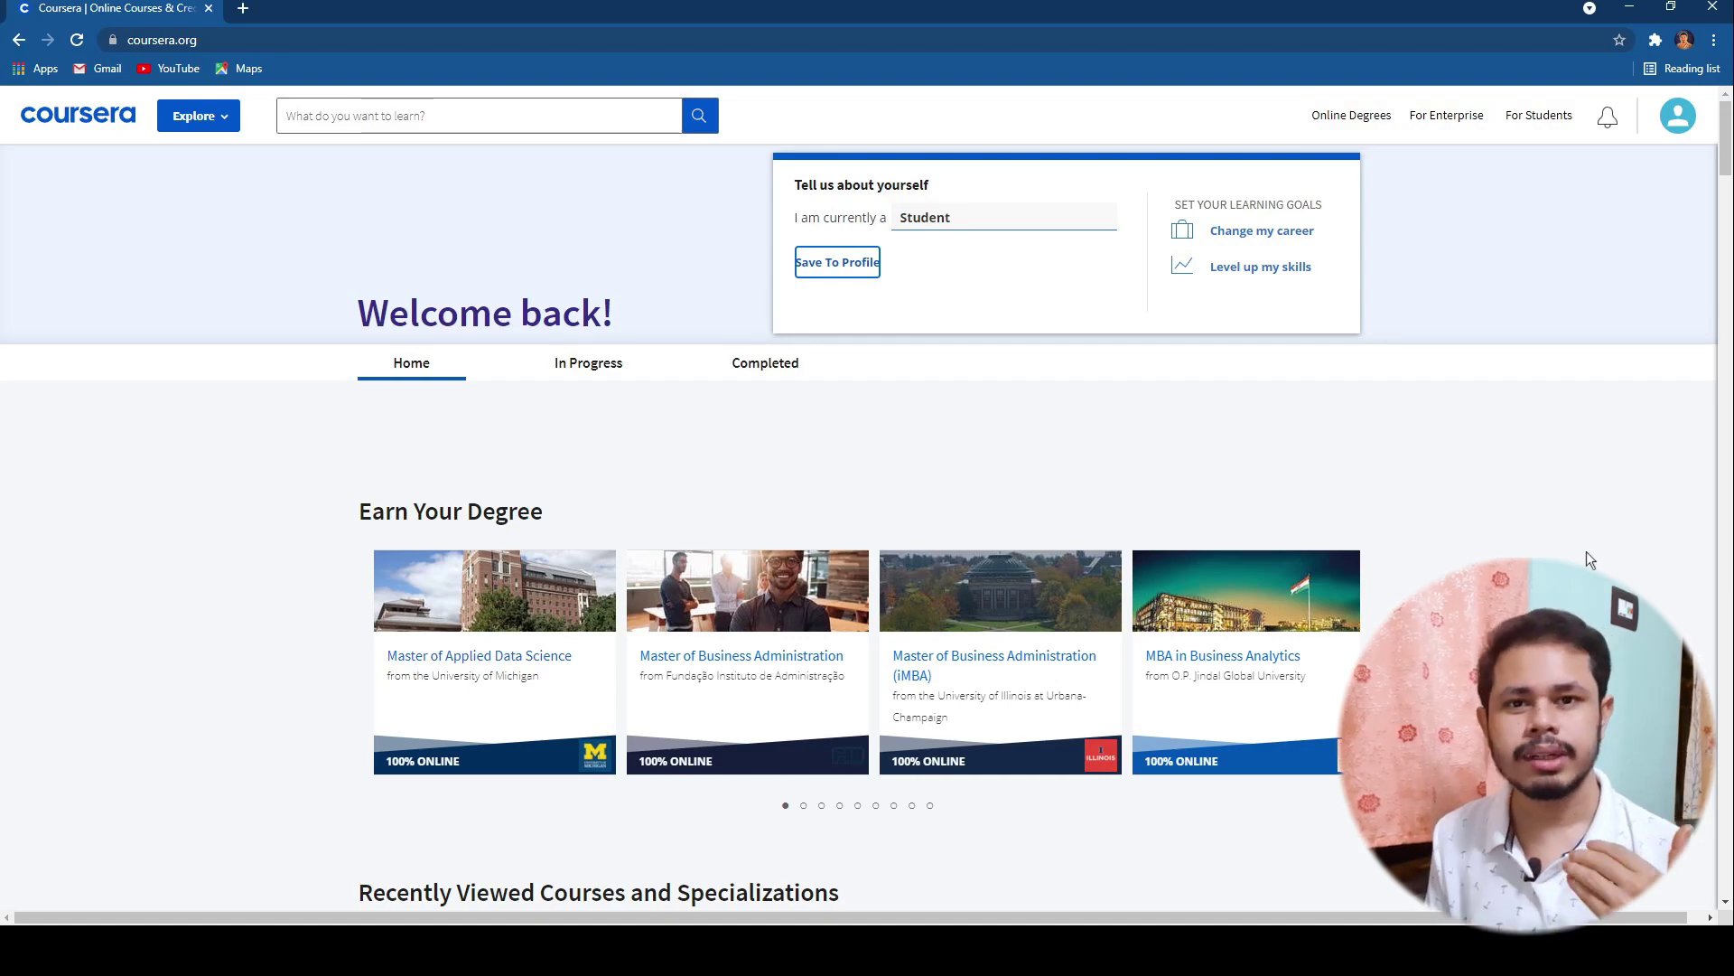
scroll(1586, 553, down, 10)
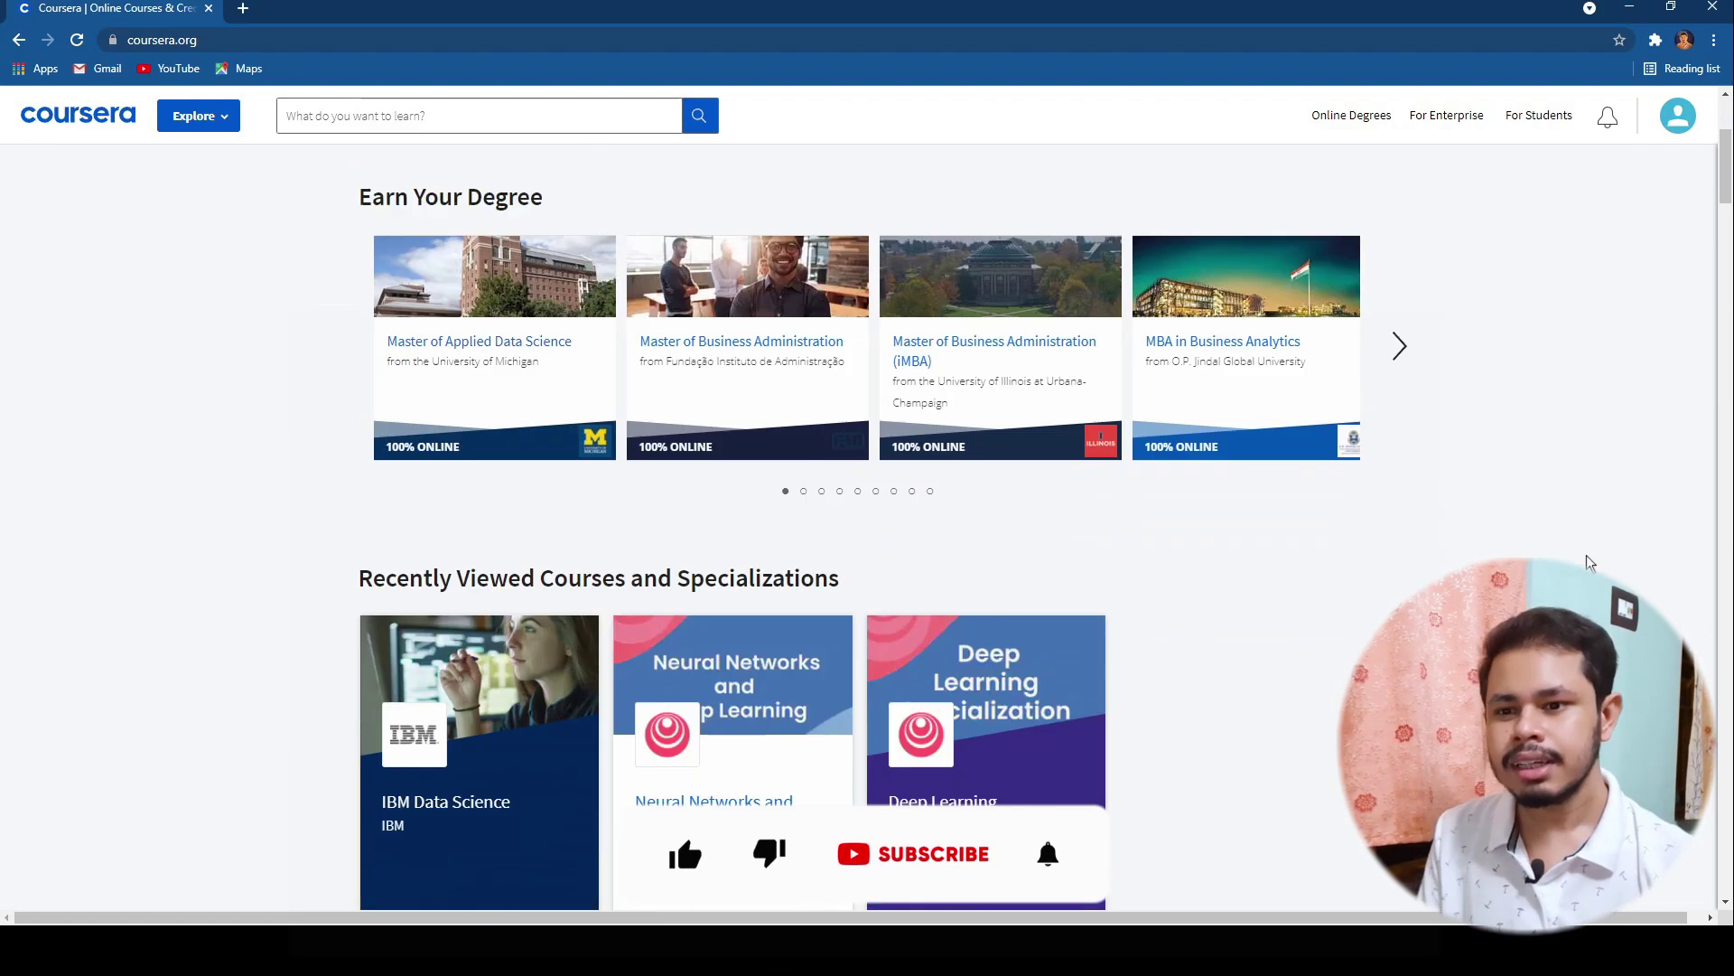
scroll(1586, 553, down, 3)
scroll(1586, 553, up, 15)
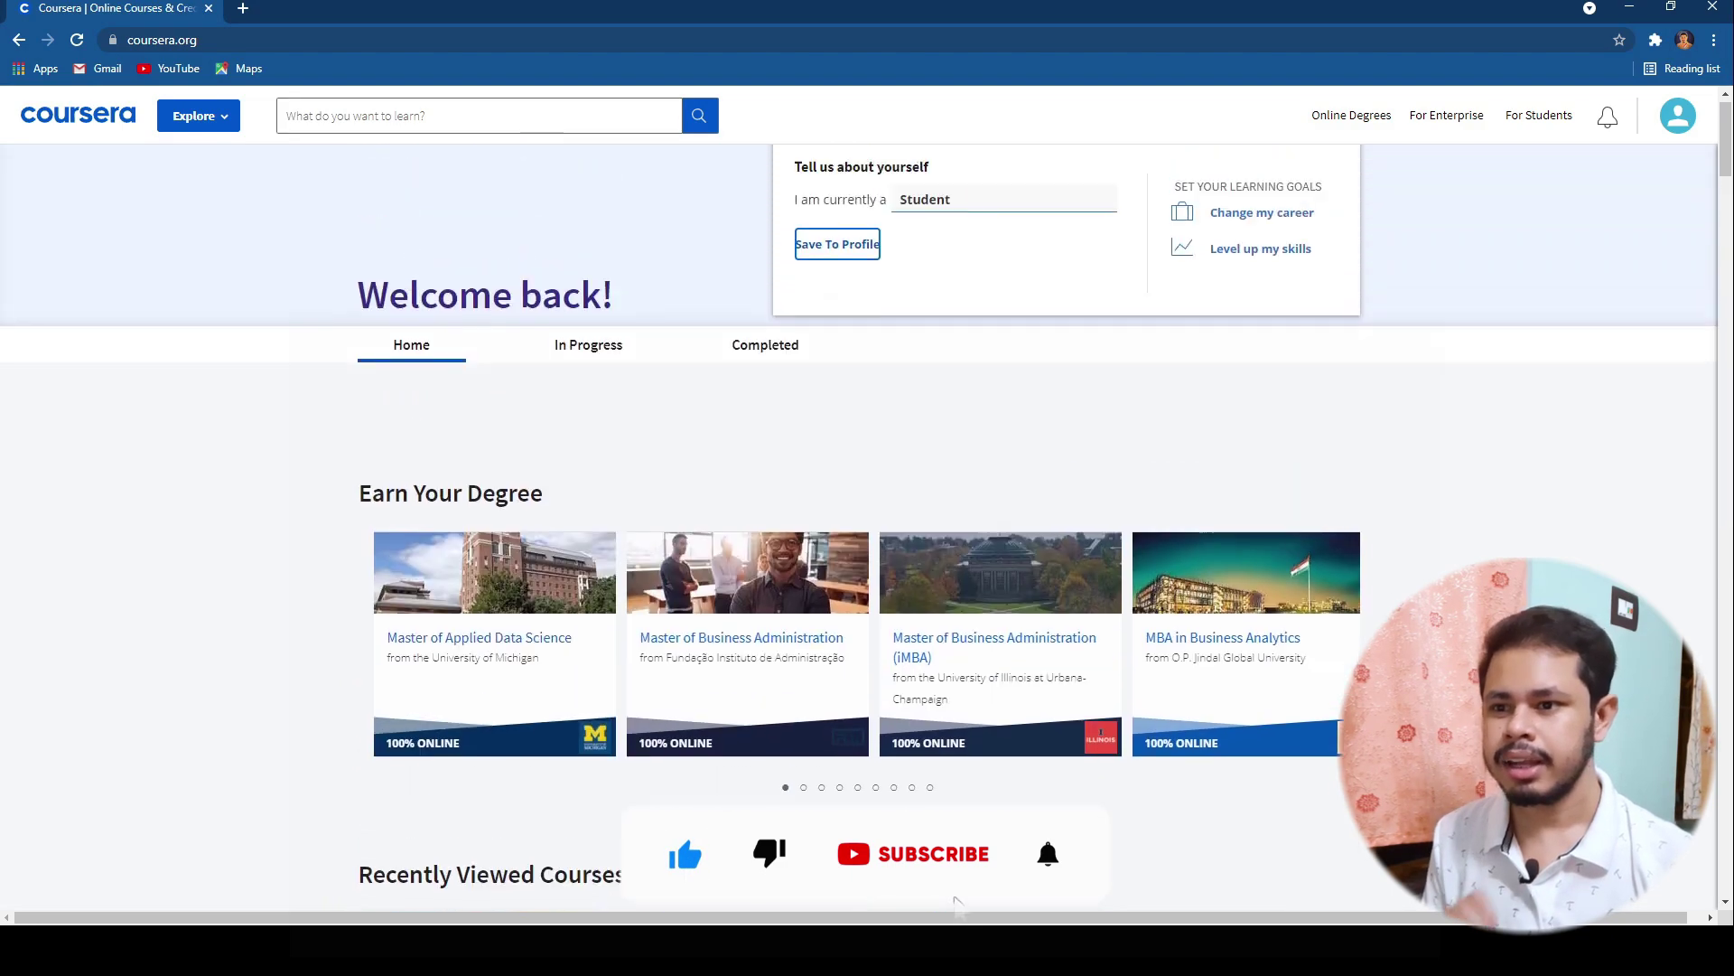
click(215, 122)
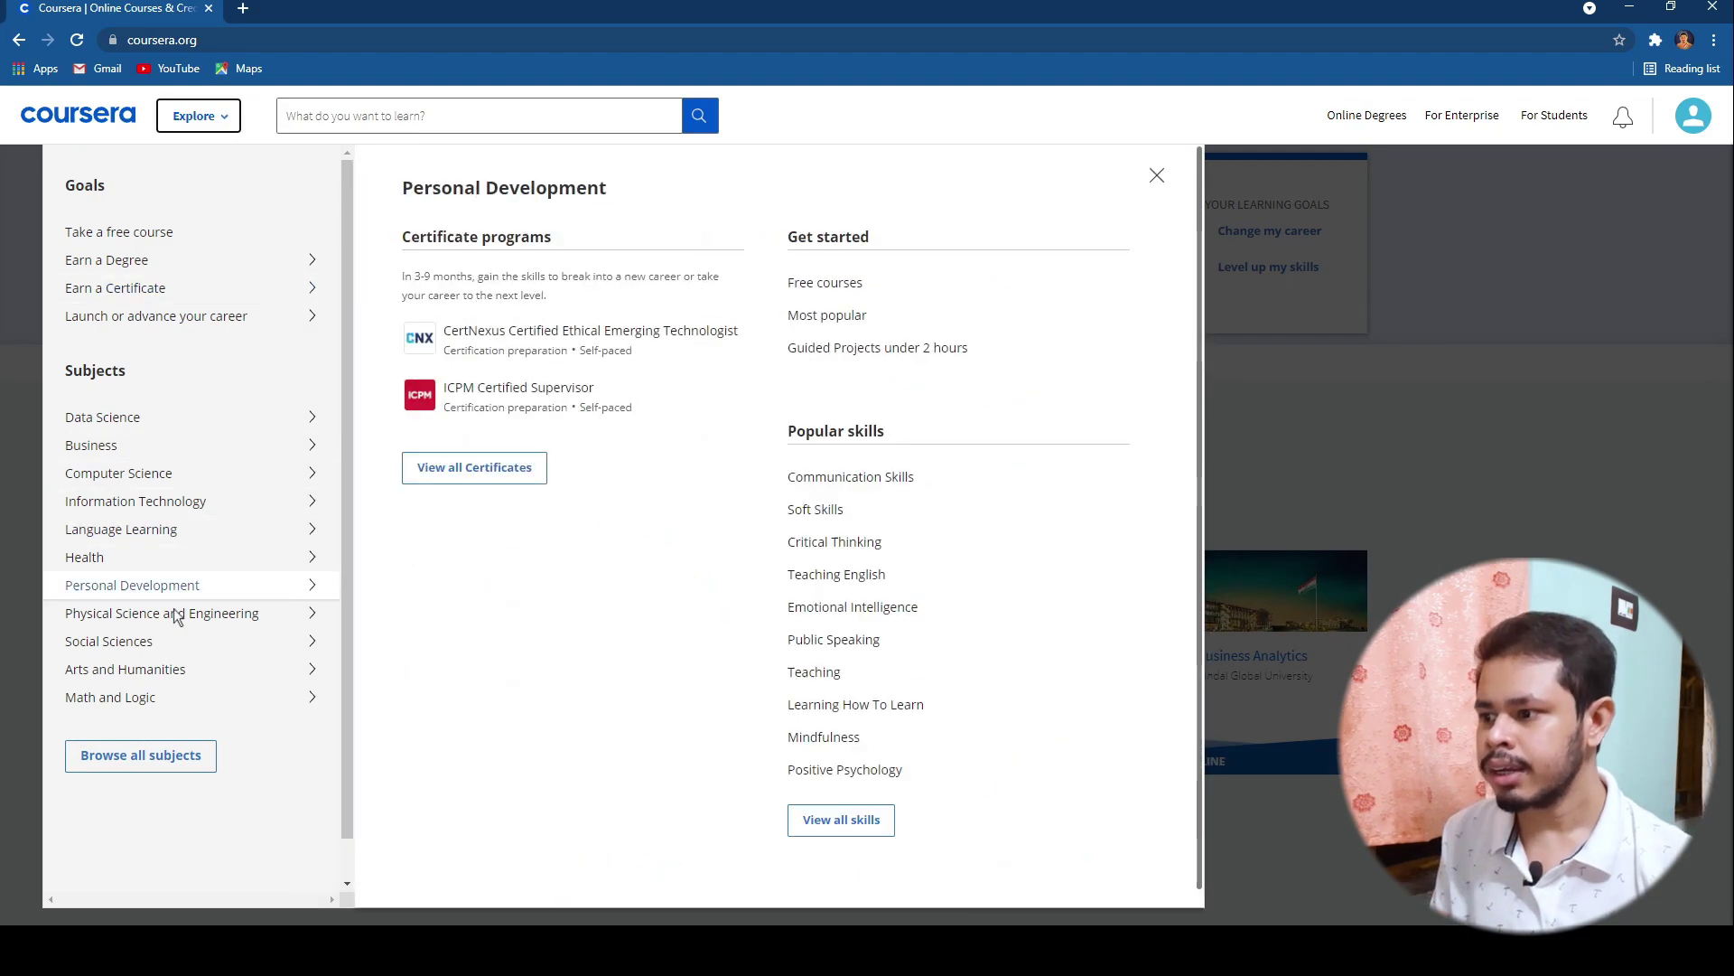
mouse_move(174, 670)
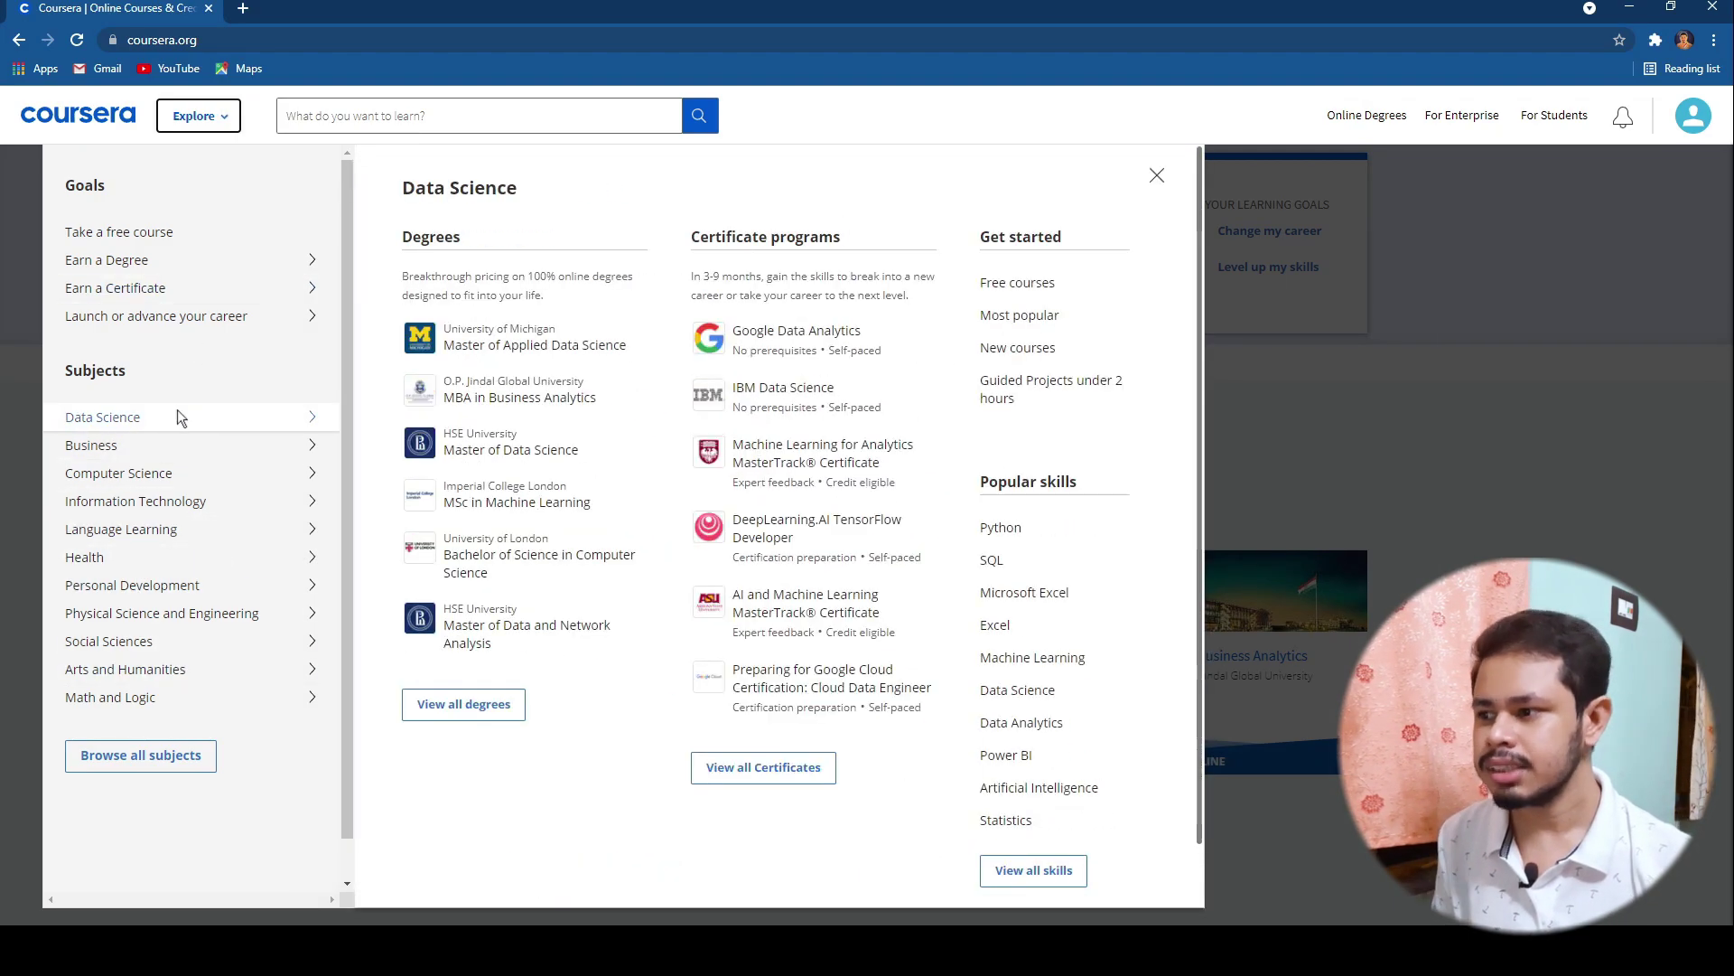
mouse_move(176, 452)
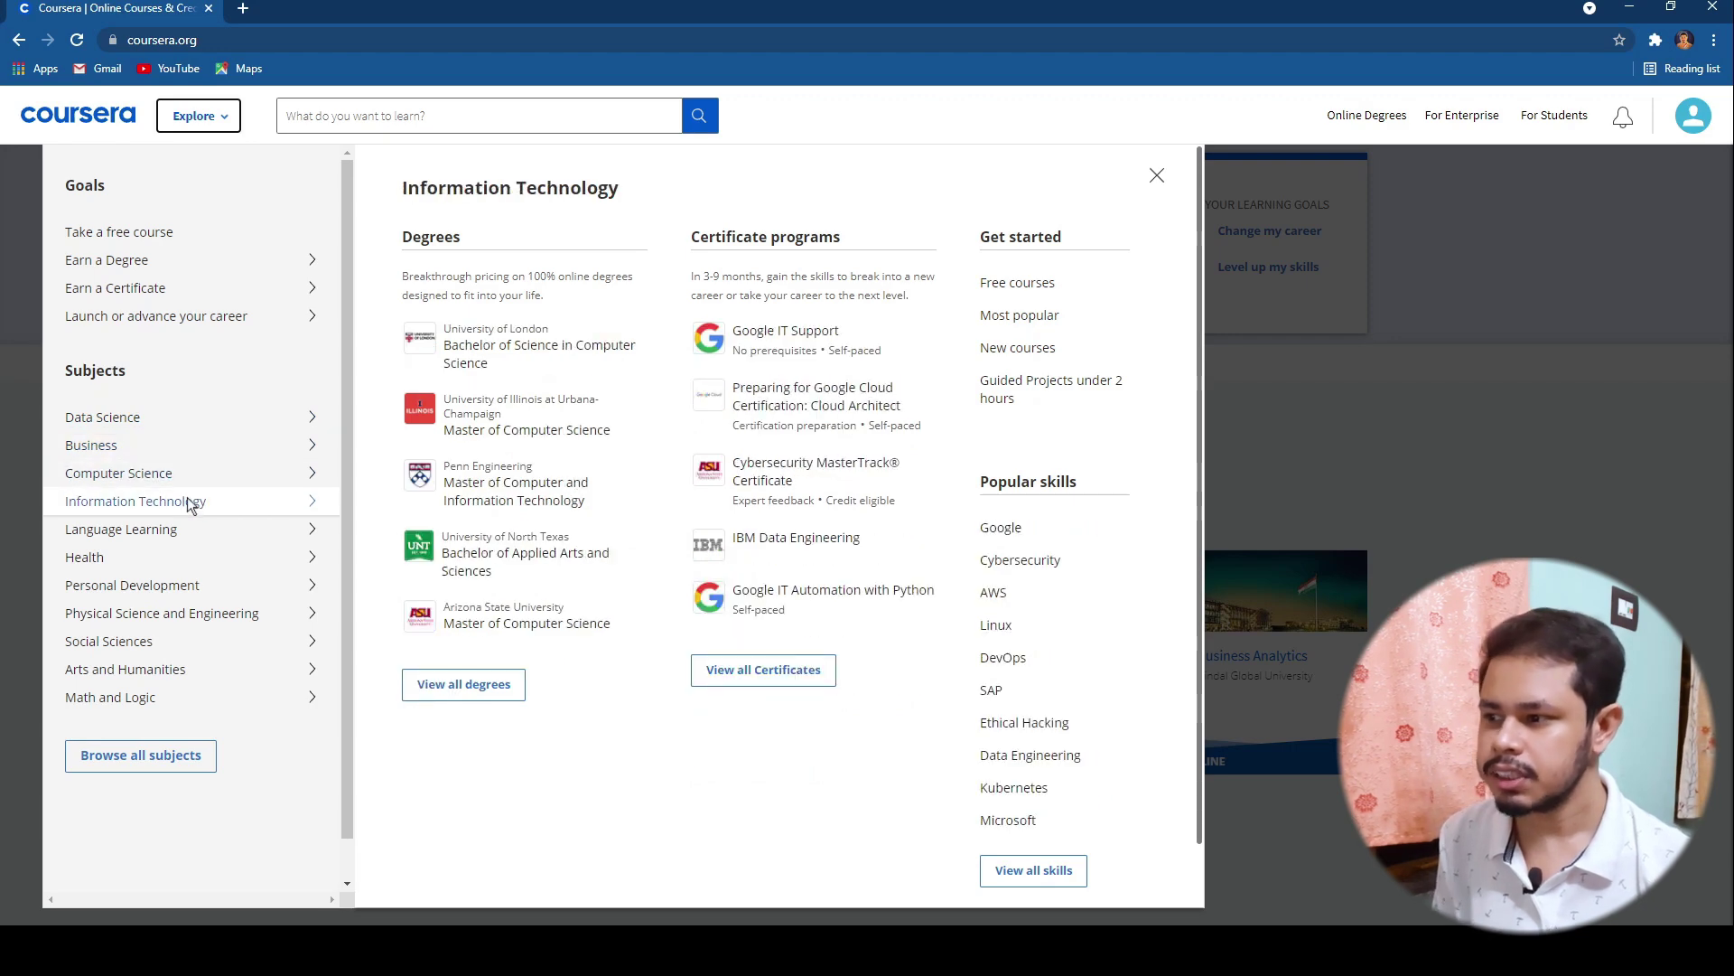
mouse_move(257, 465)
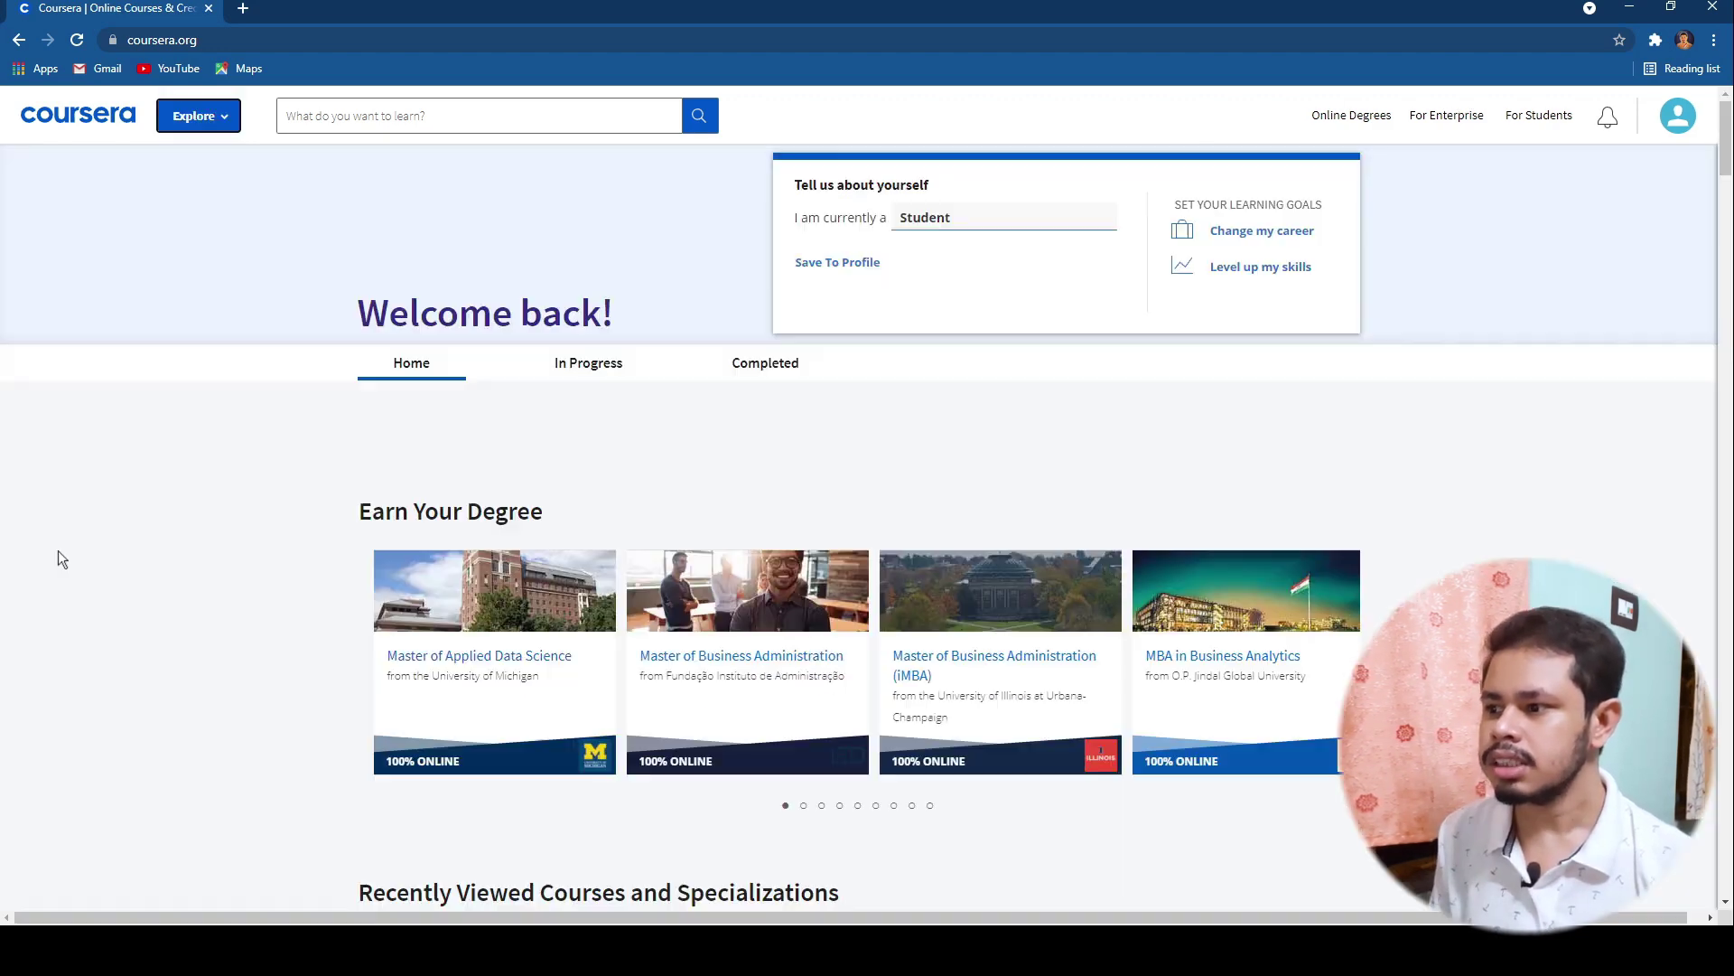
mouse_move(185, 103)
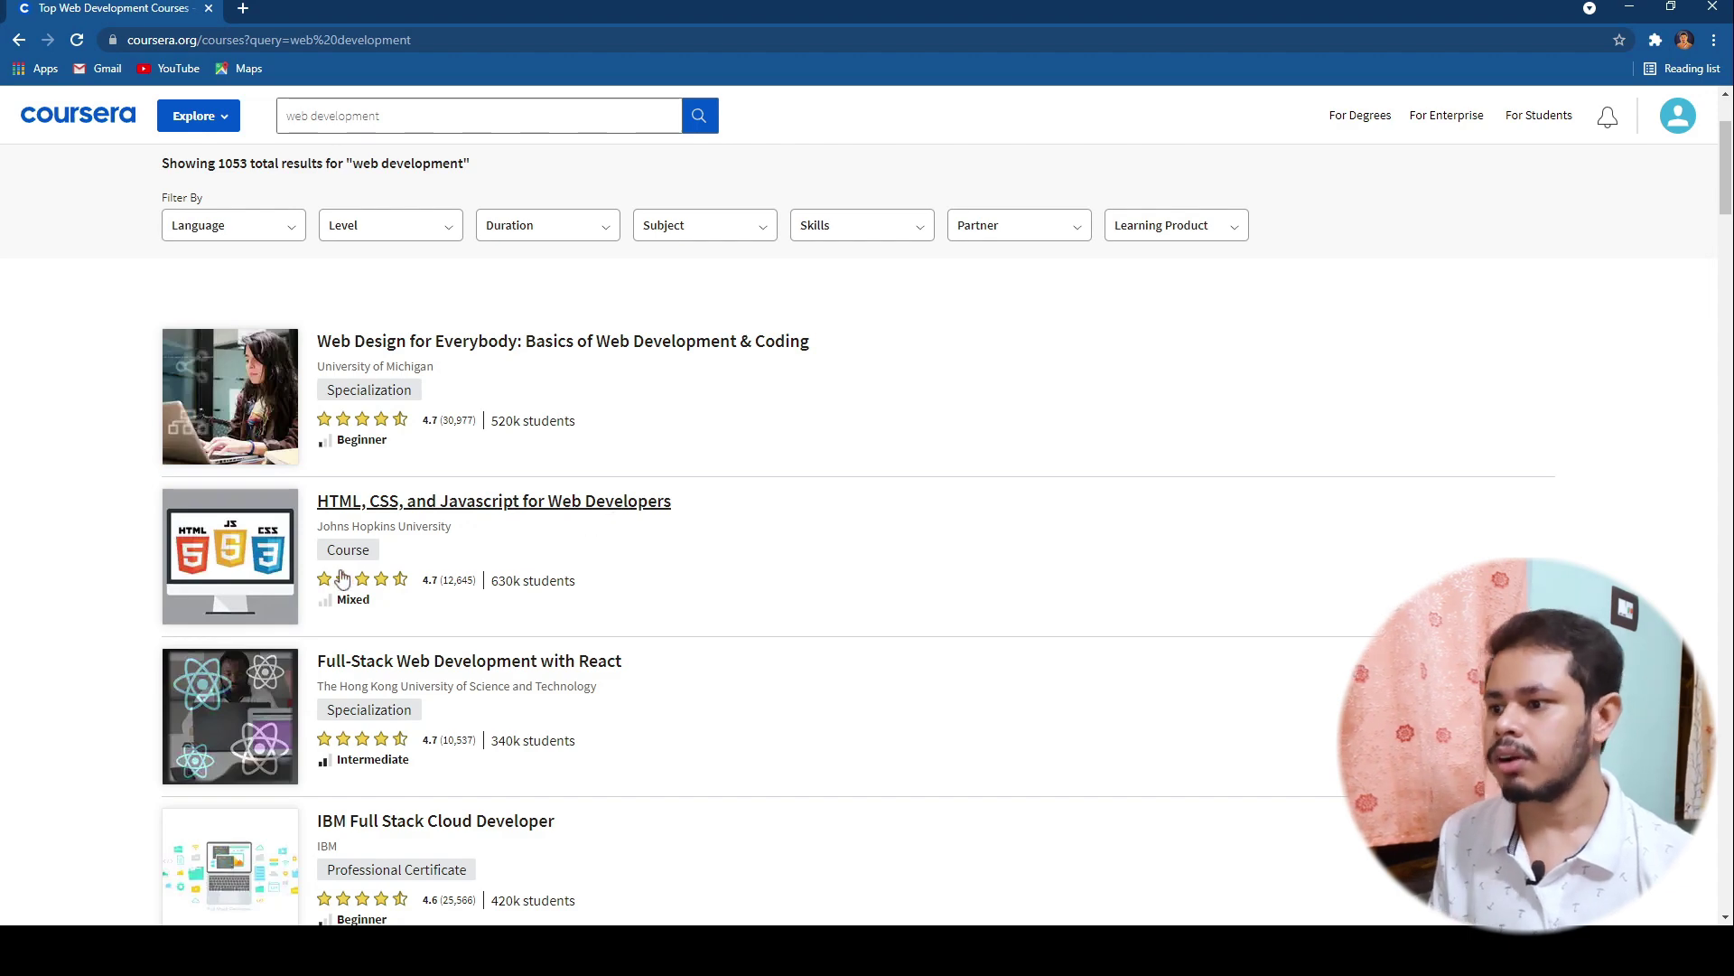
Step: Open the HTML, CSS, and Javascript for Web Developers result from the search listing
click(605, 504)
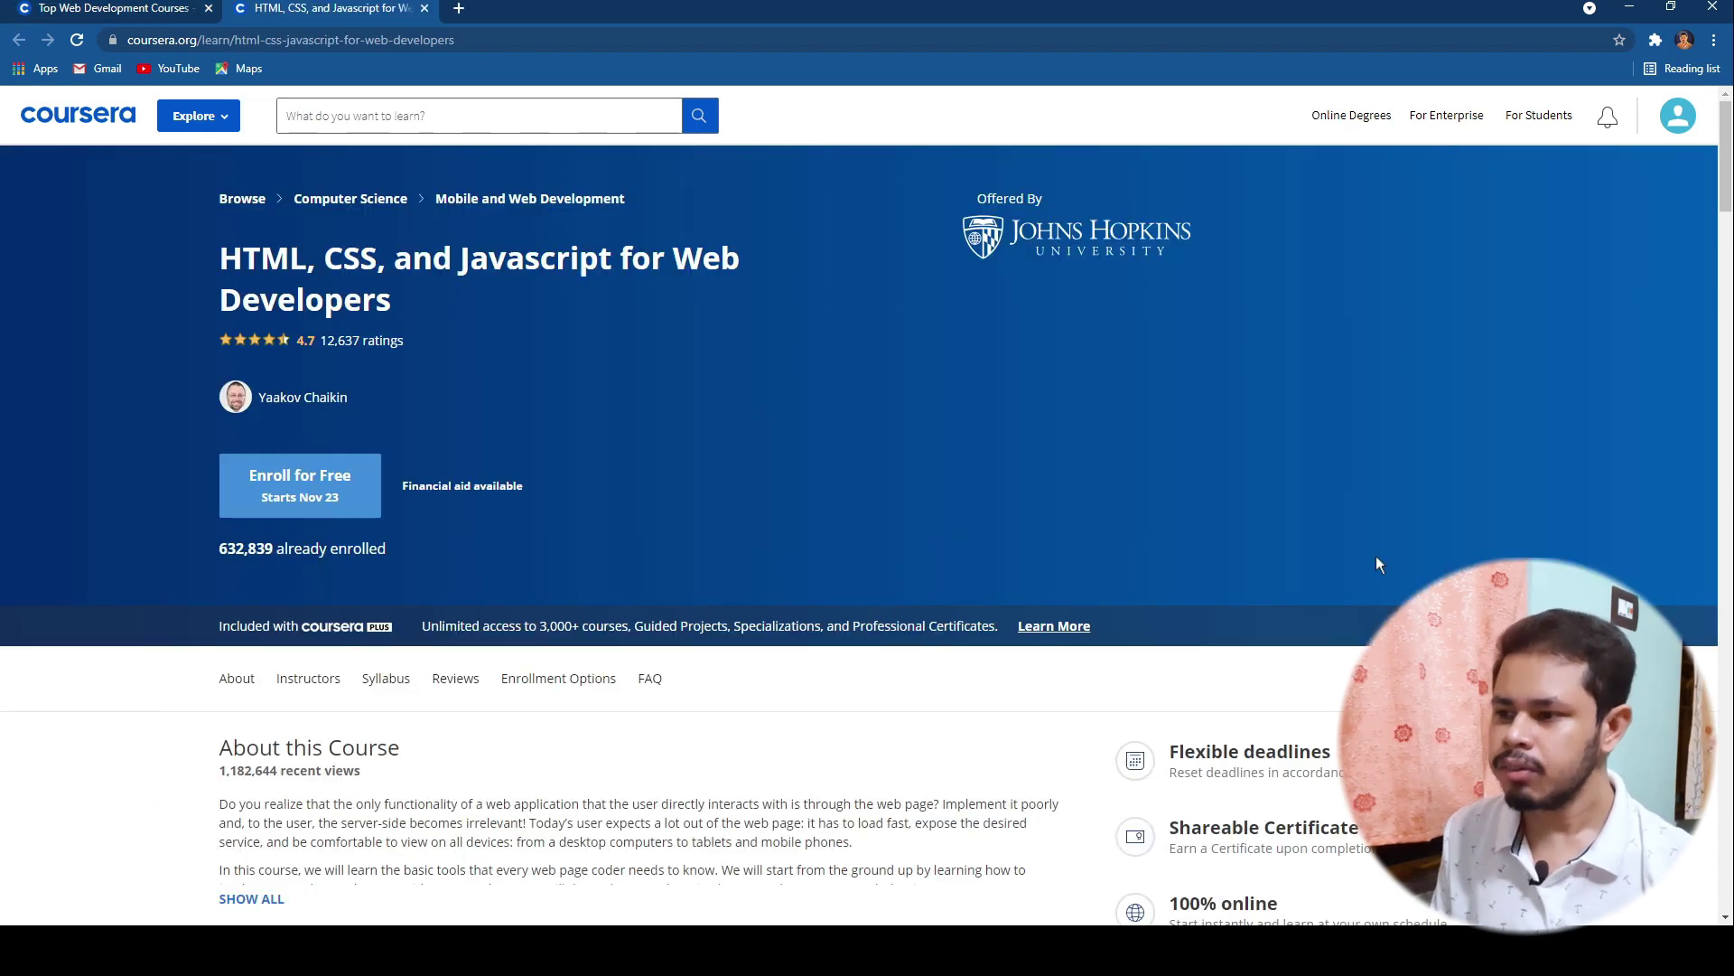
Step: Choose Financial aid available on the HTML, CSS, and Javascript course page to begin applying
scroll(1371, 568, down, 2)
scroll(1337, 615, up, 2)
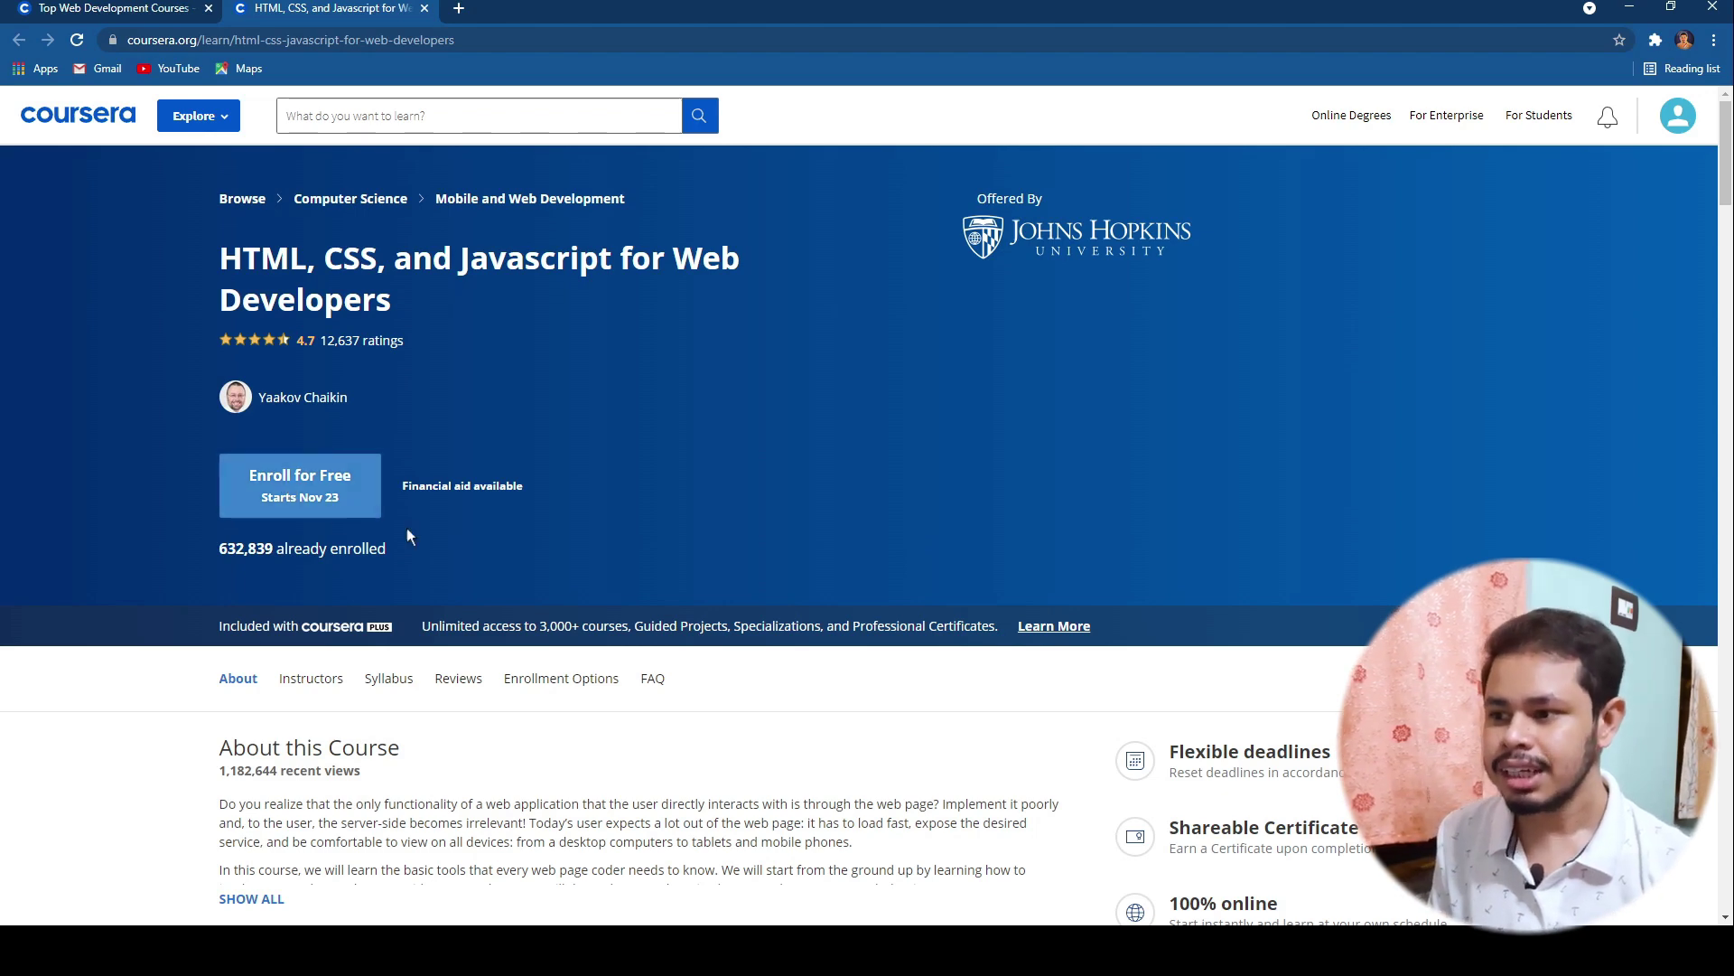
click(460, 490)
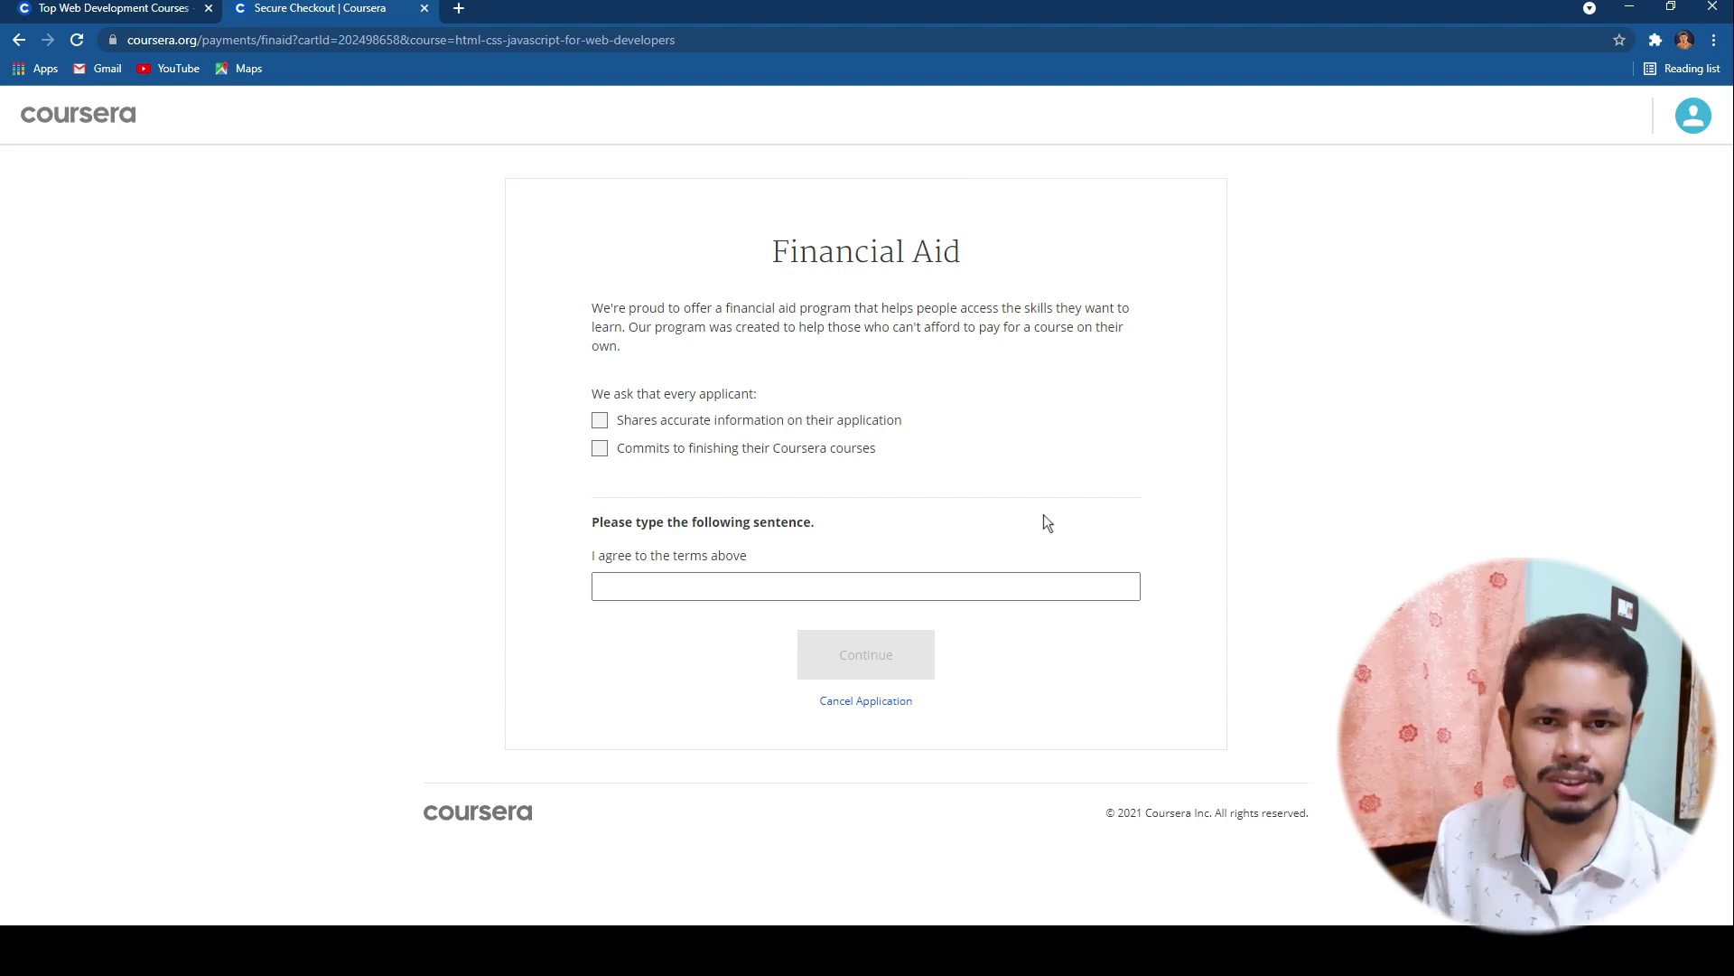
Step: Tick both aid commitments, paste 'I agree to the terms above' into the field, and continue
click(600, 421)
click(600, 448)
click(710, 589)
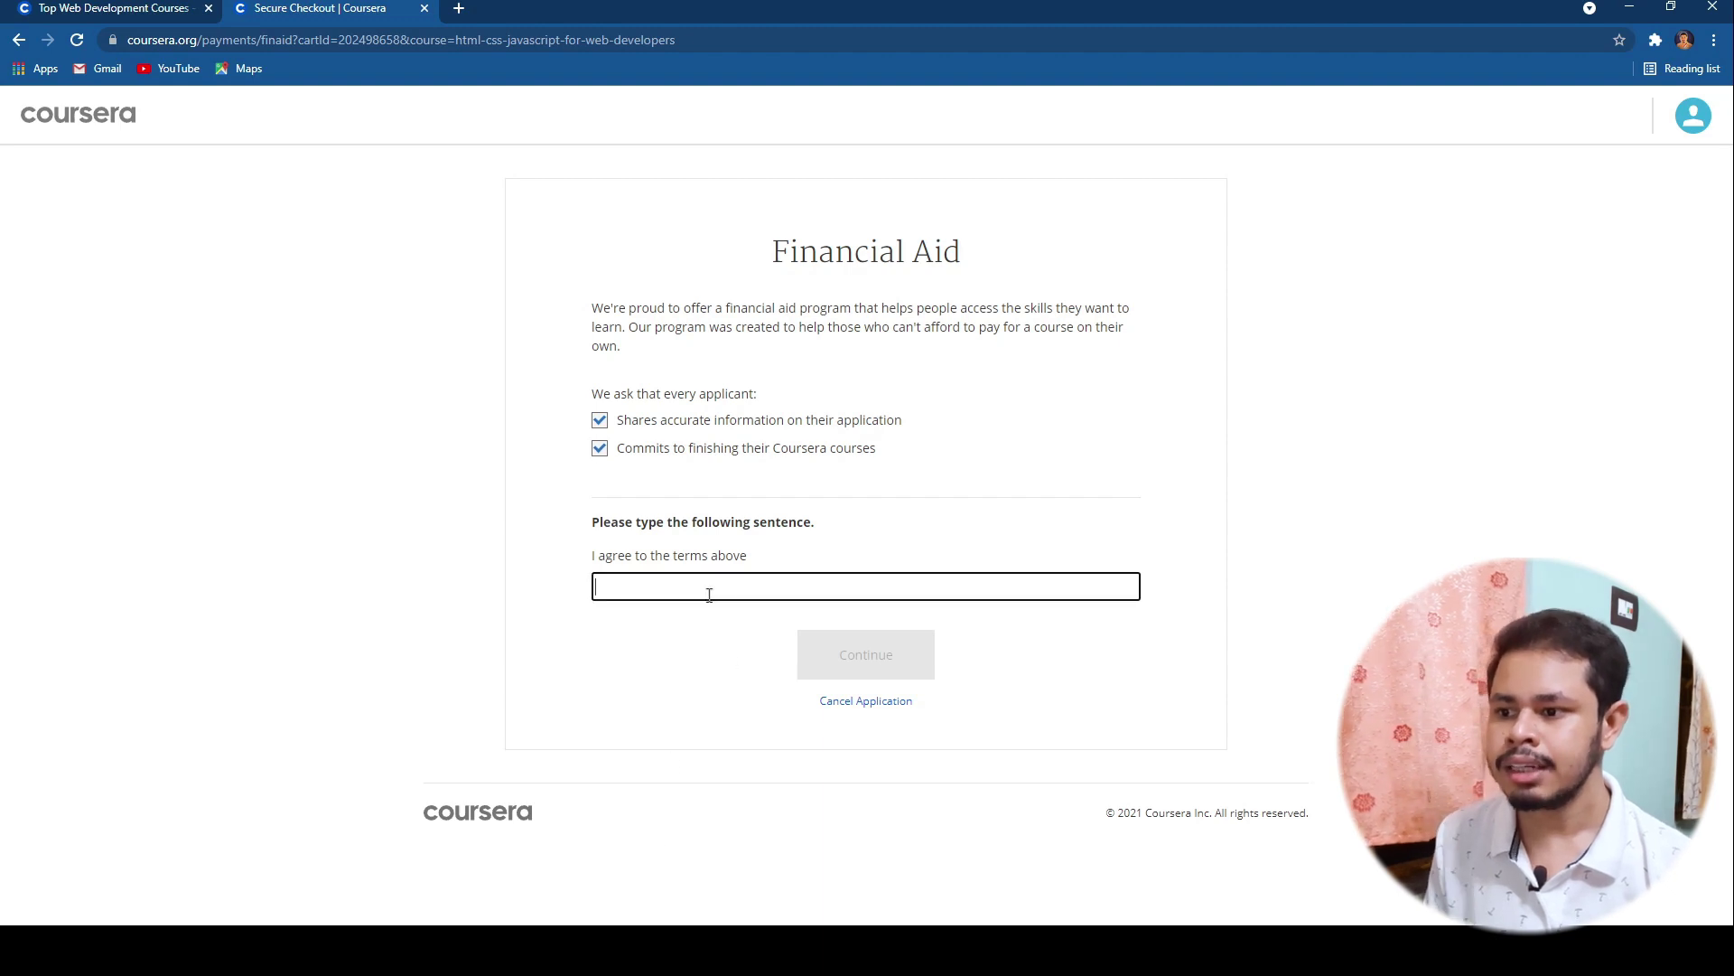
drag(757, 554, 592, 562)
key(ctrl+c)
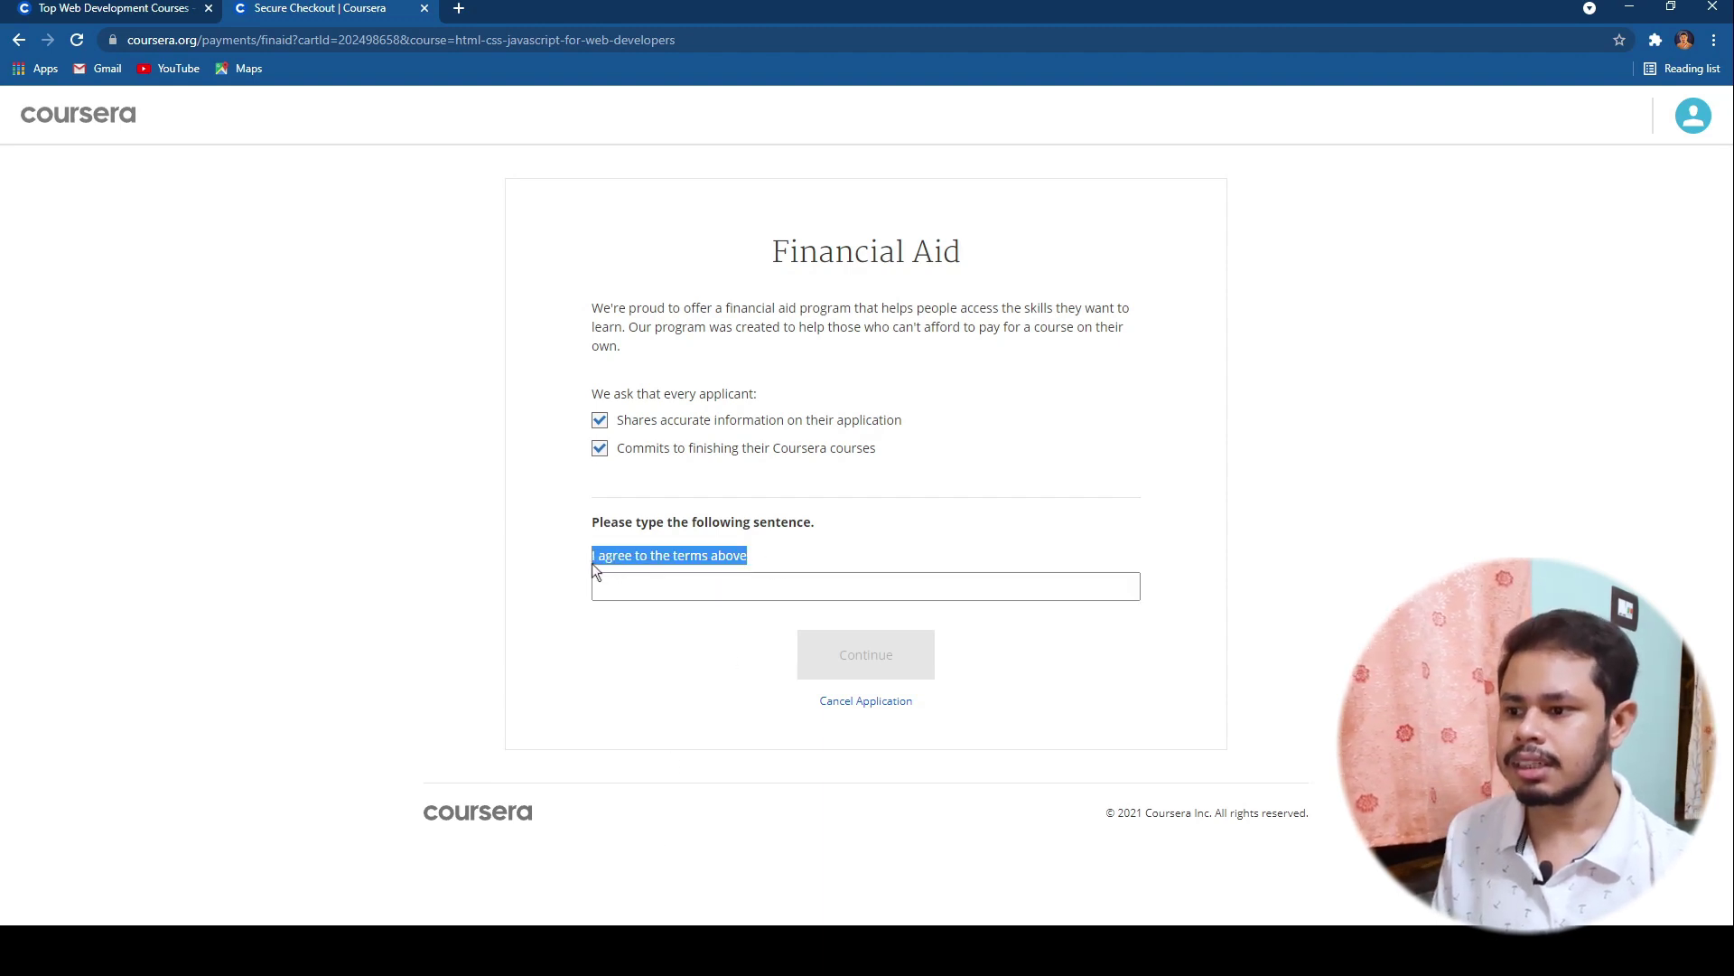
click(631, 599)
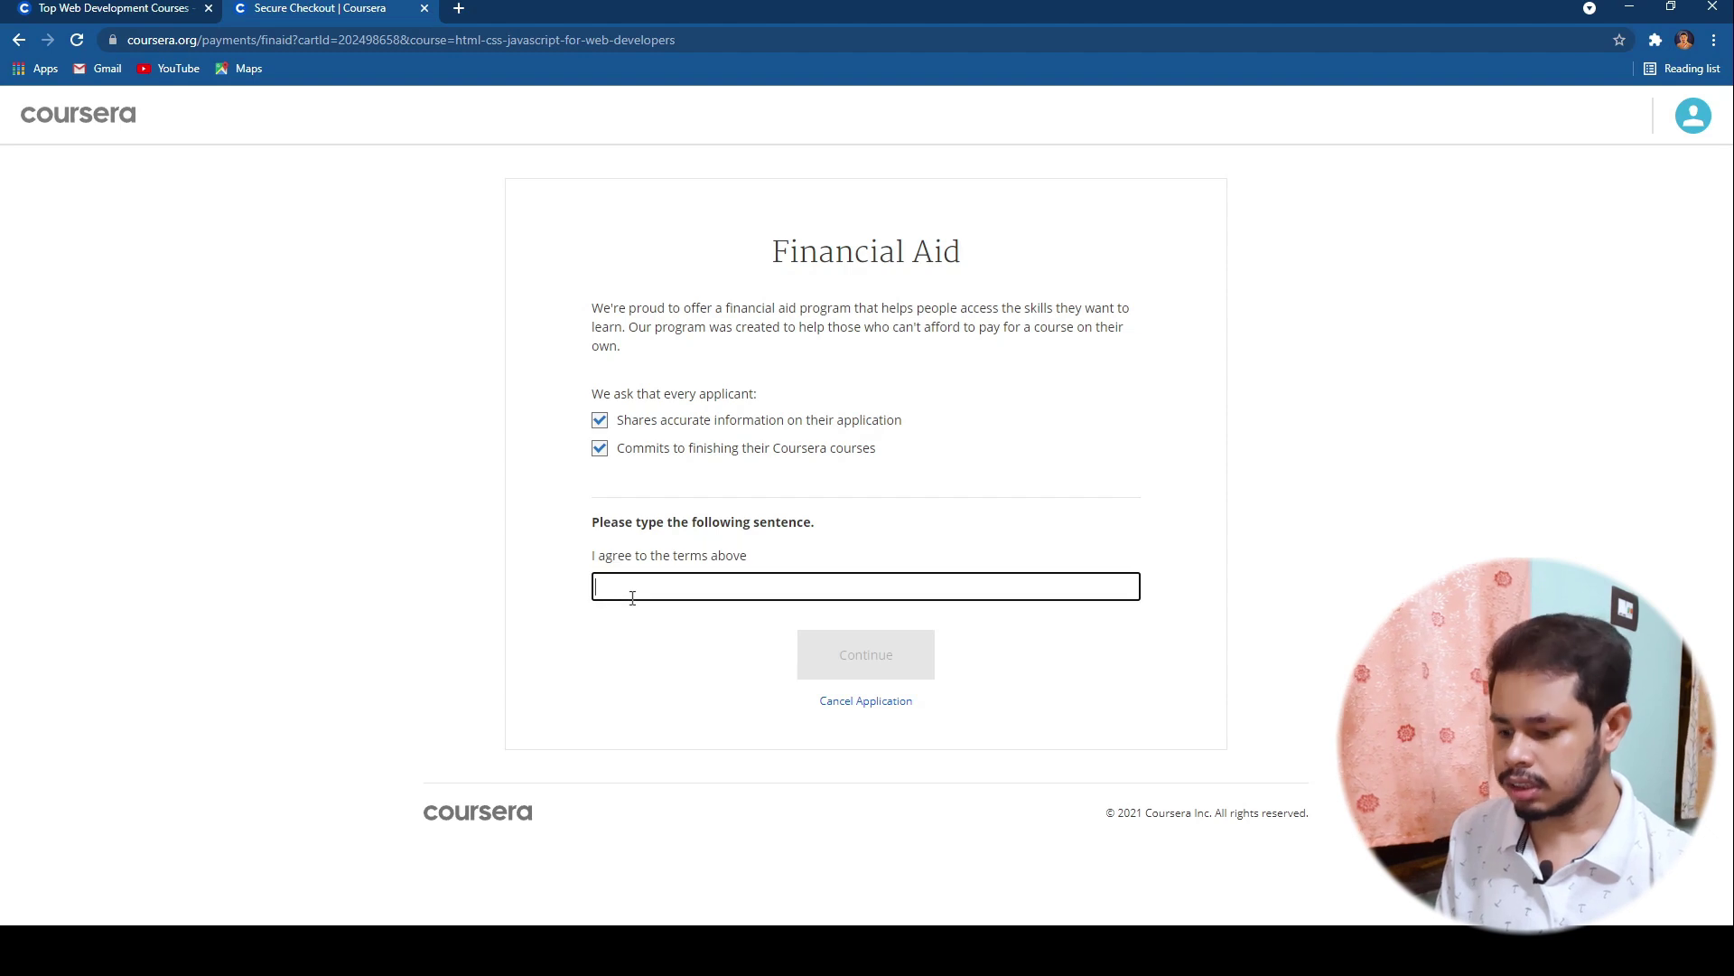
key(ctrl+v)
click(866, 654)
scroll(858, 542, down, 1)
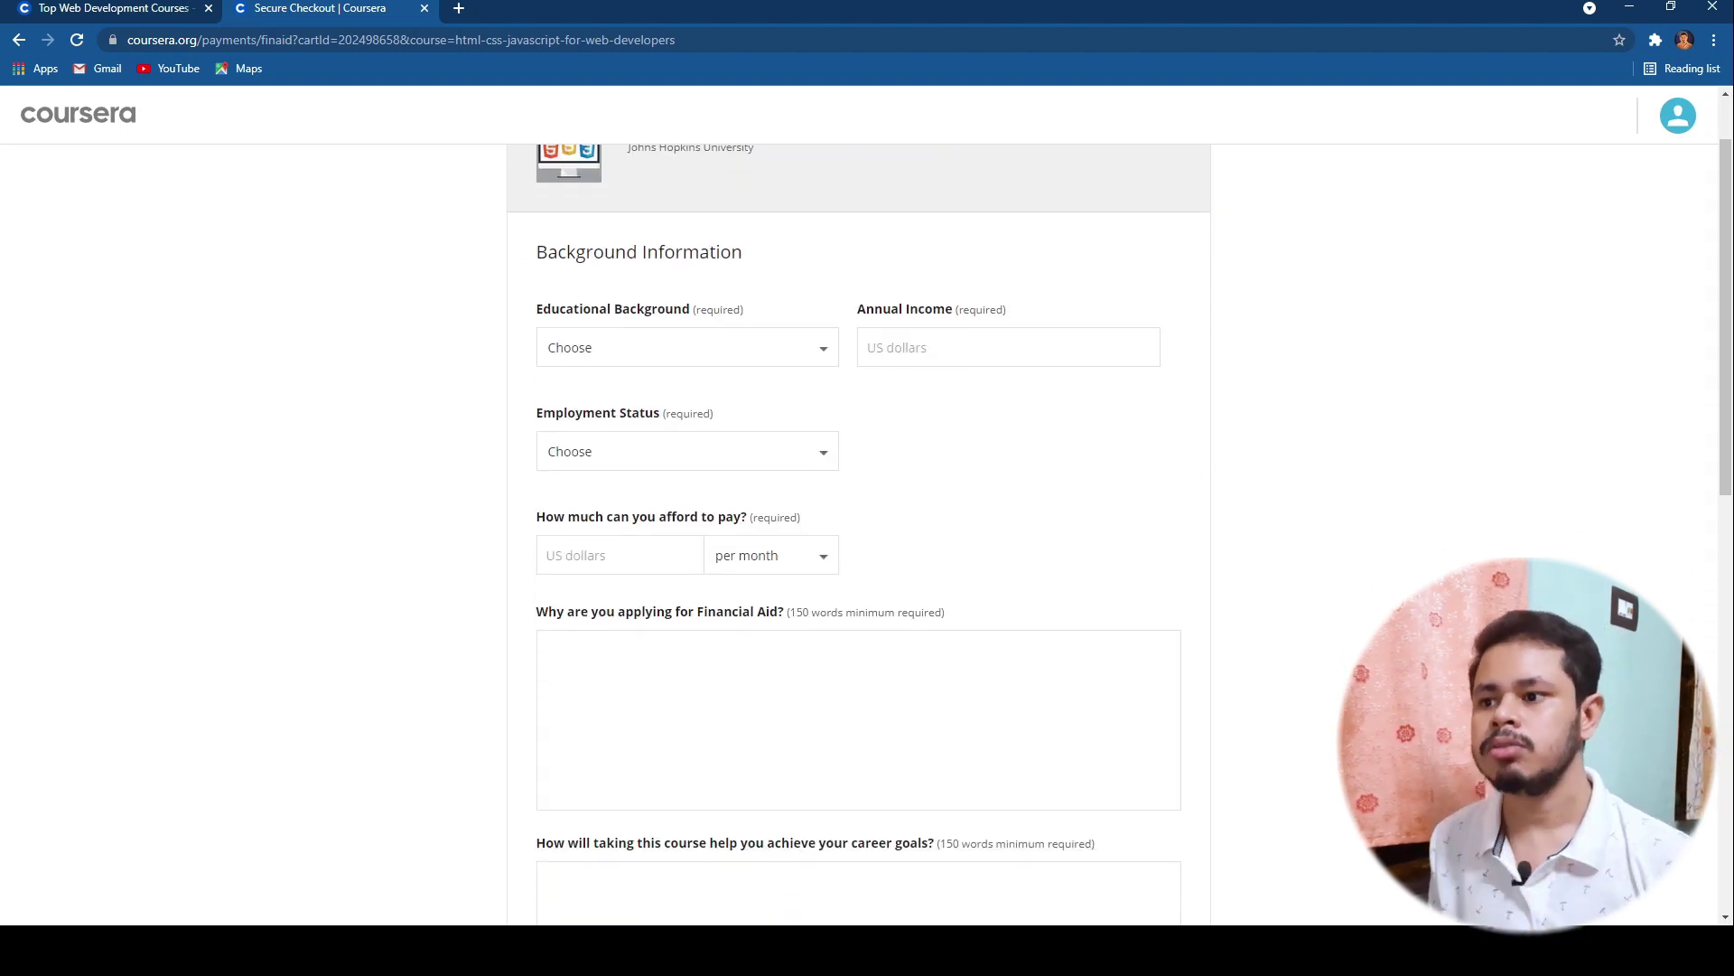
click(817, 364)
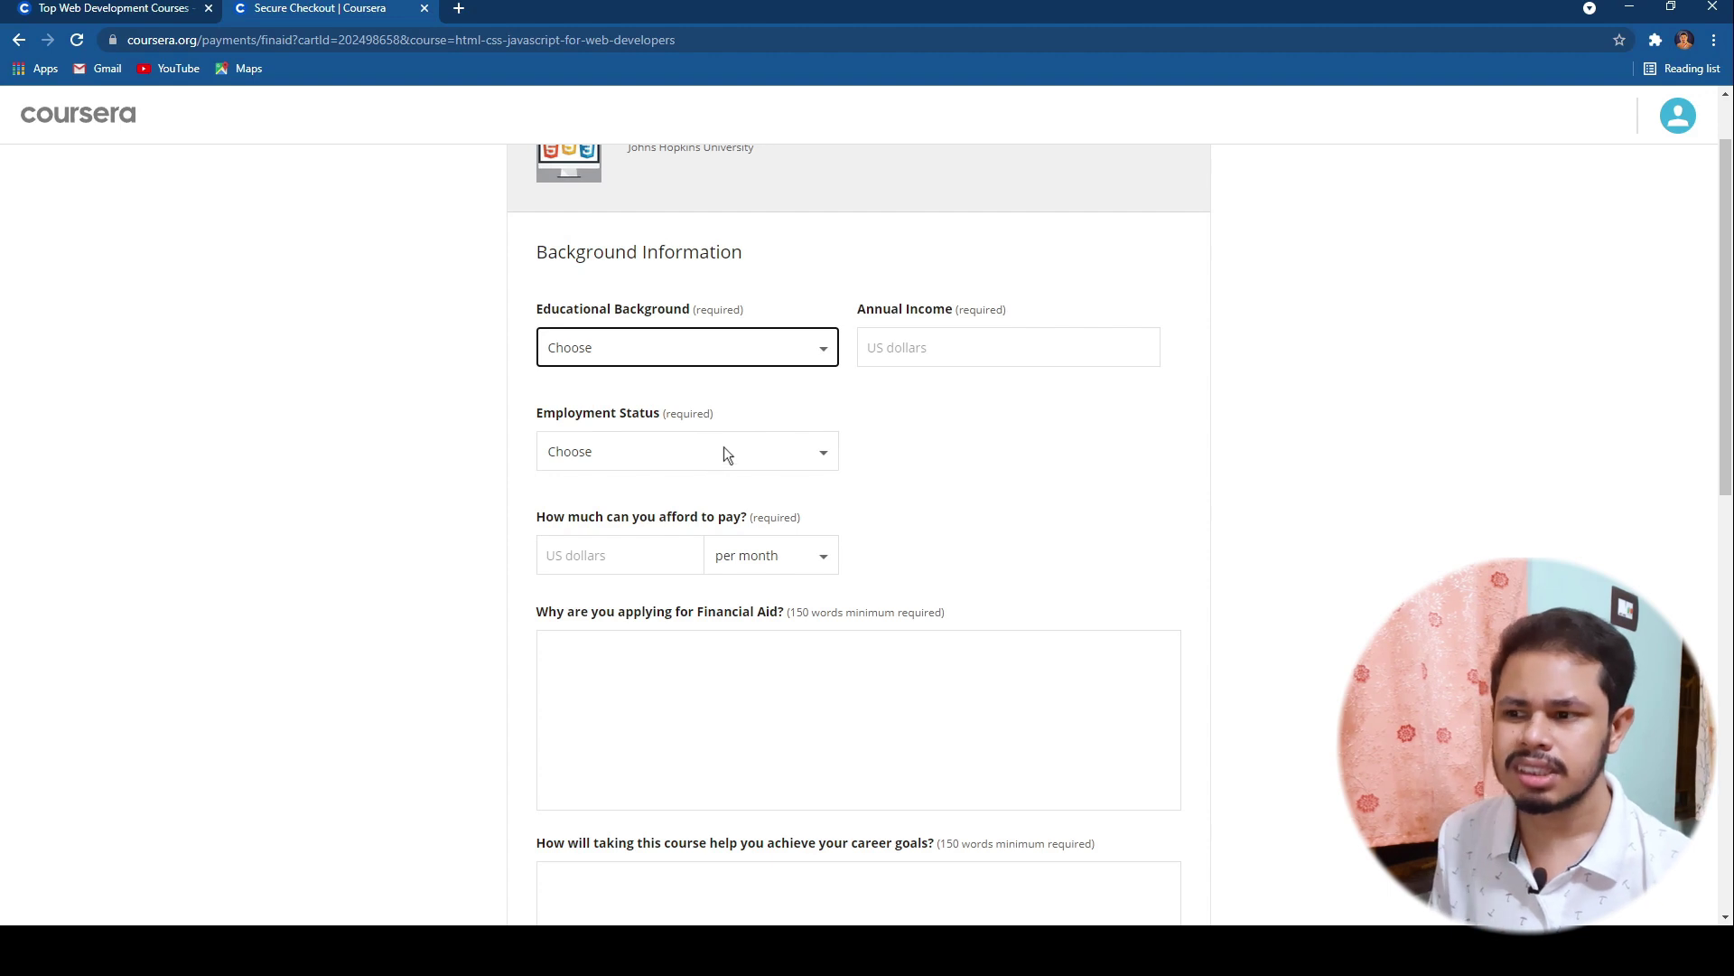
click(1010, 480)
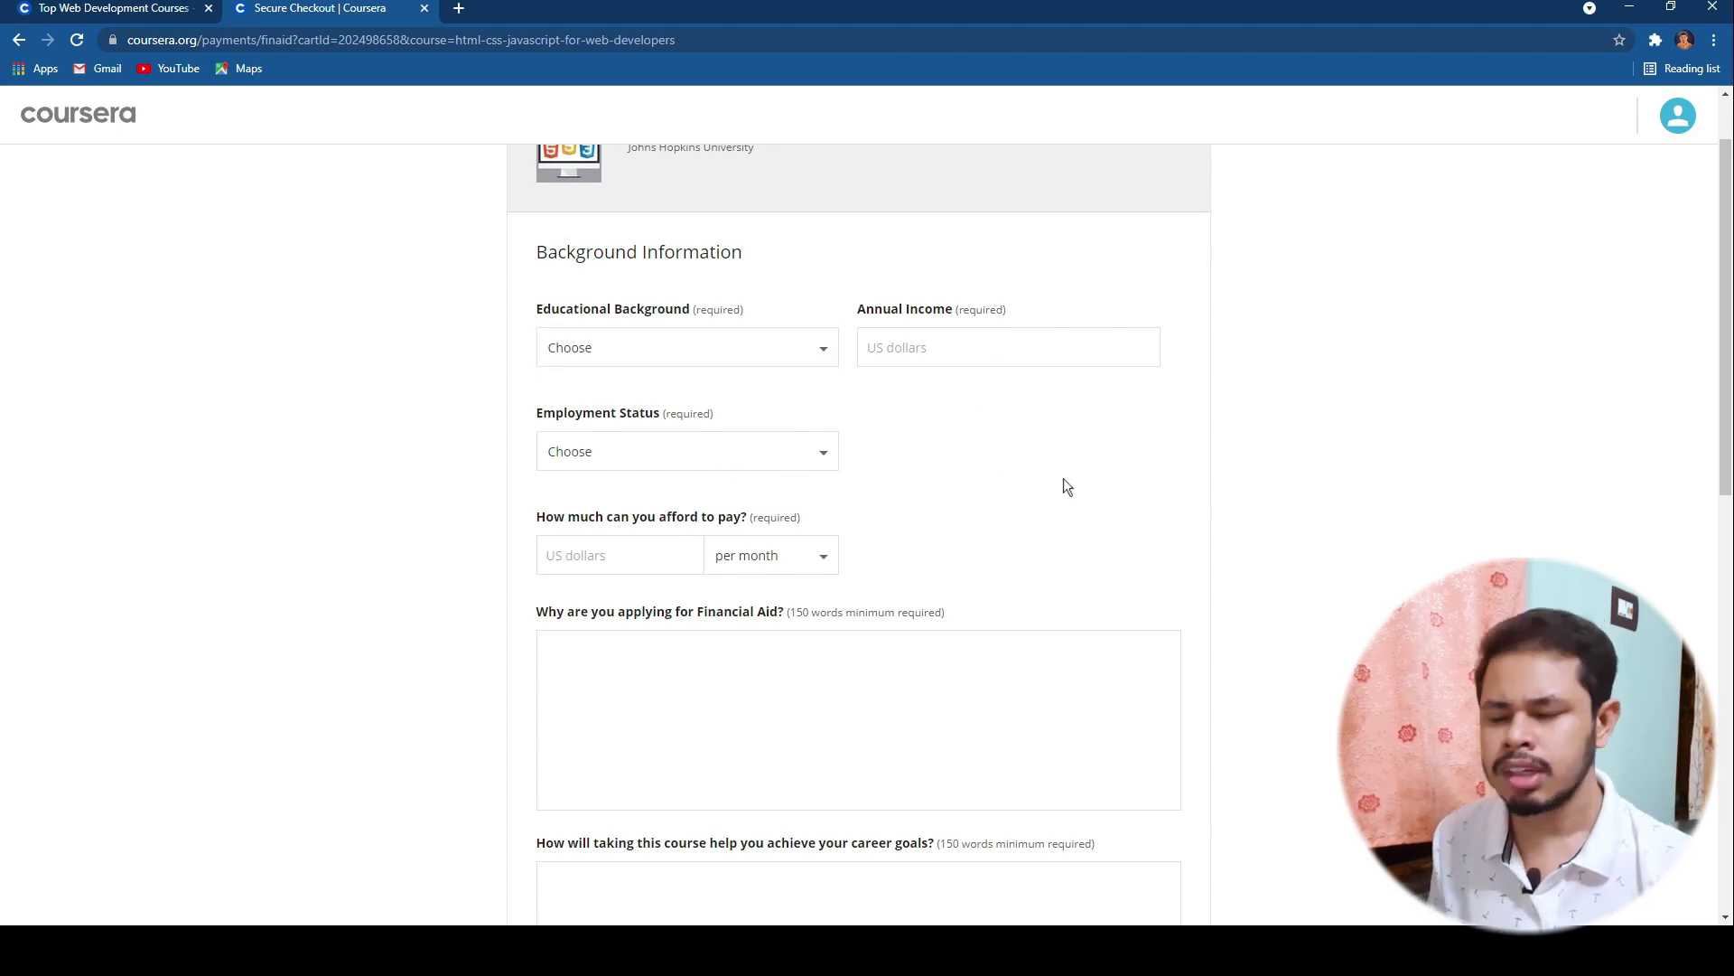
scroll(976, 382, down, 1)
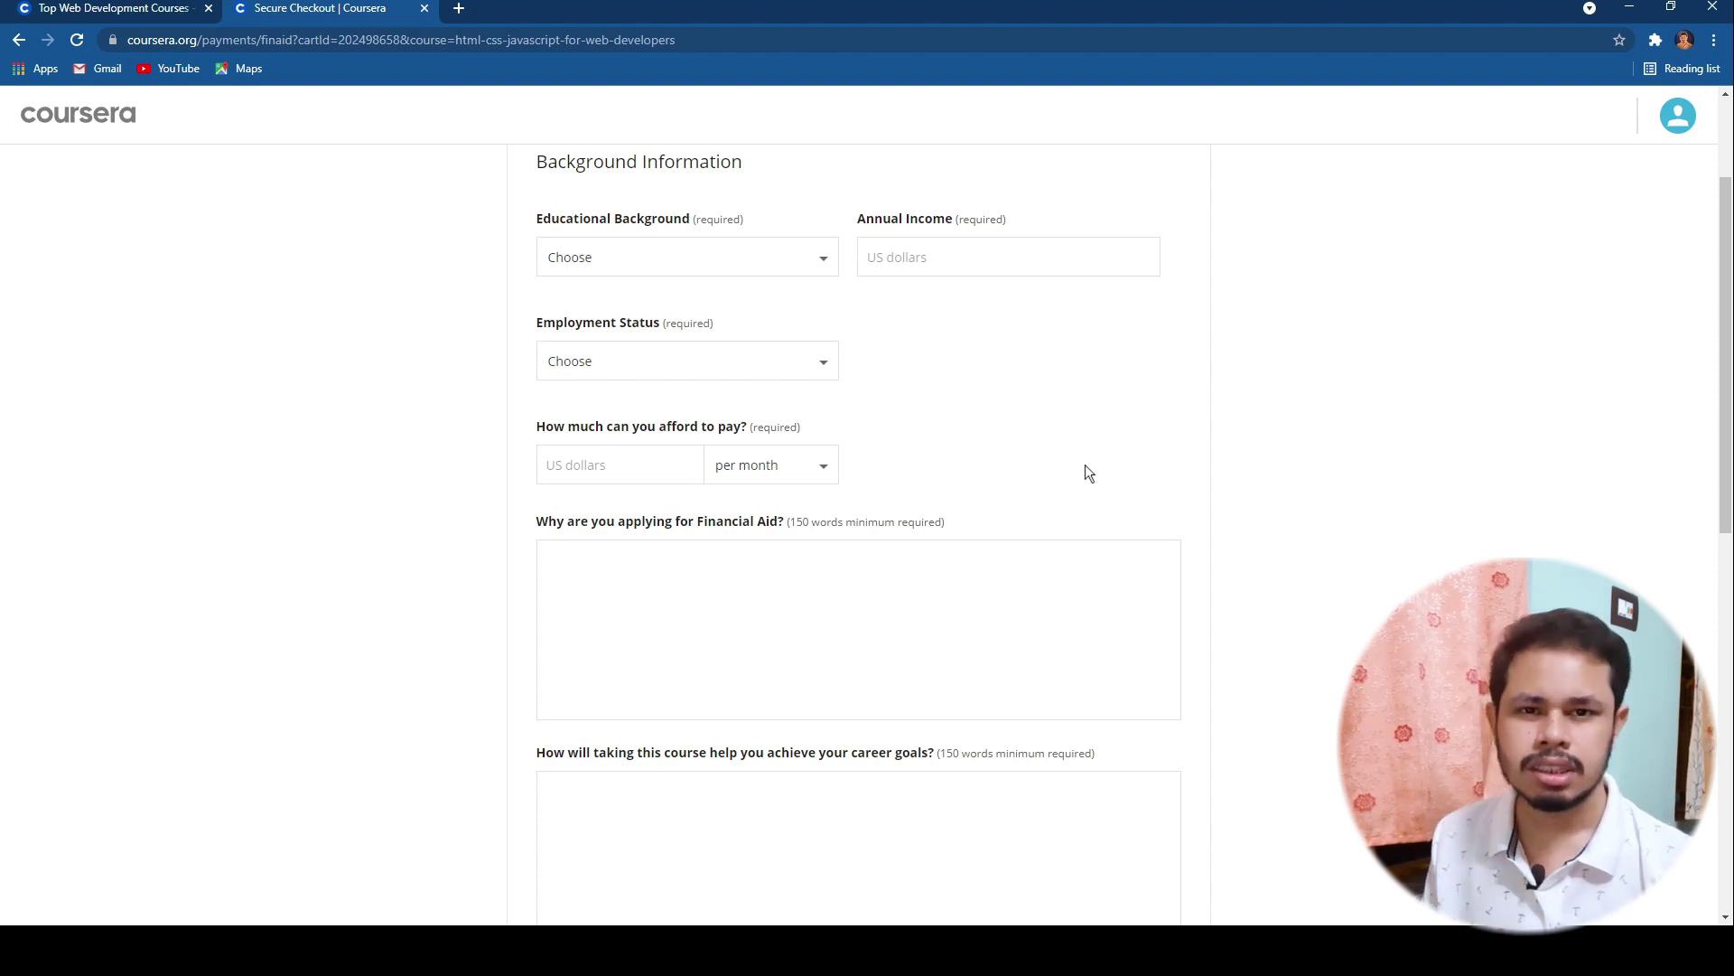
scroll(1085, 464, down, 3)
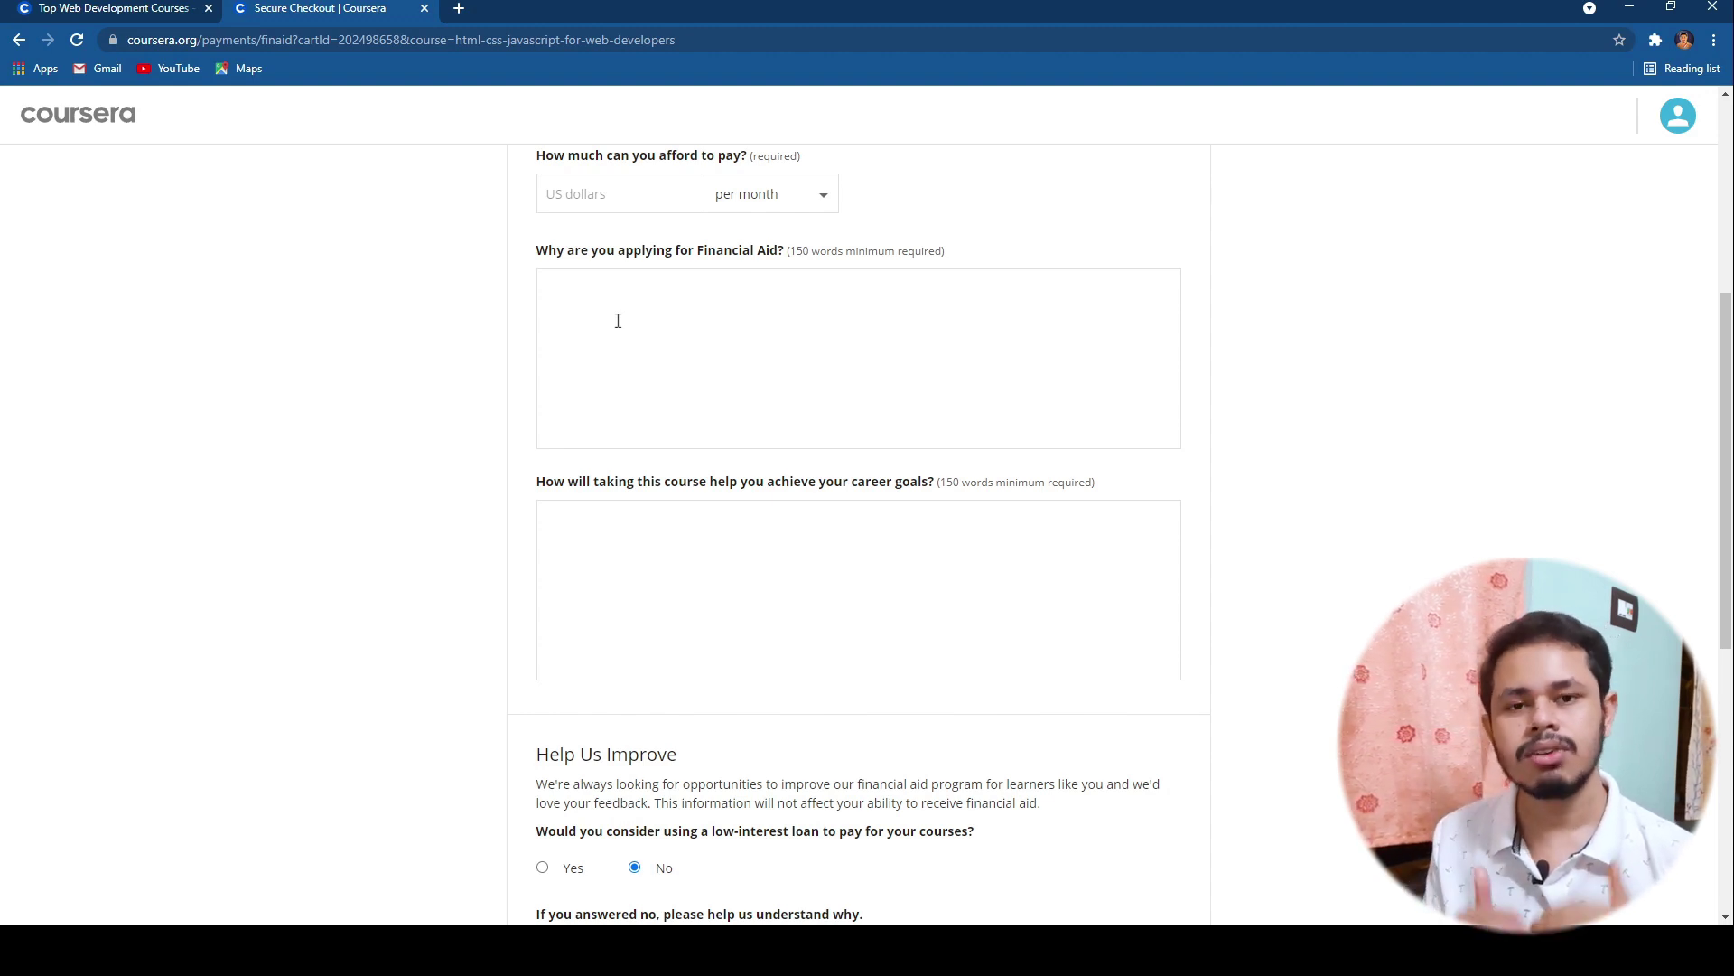
scroll(795, 522, down, 1)
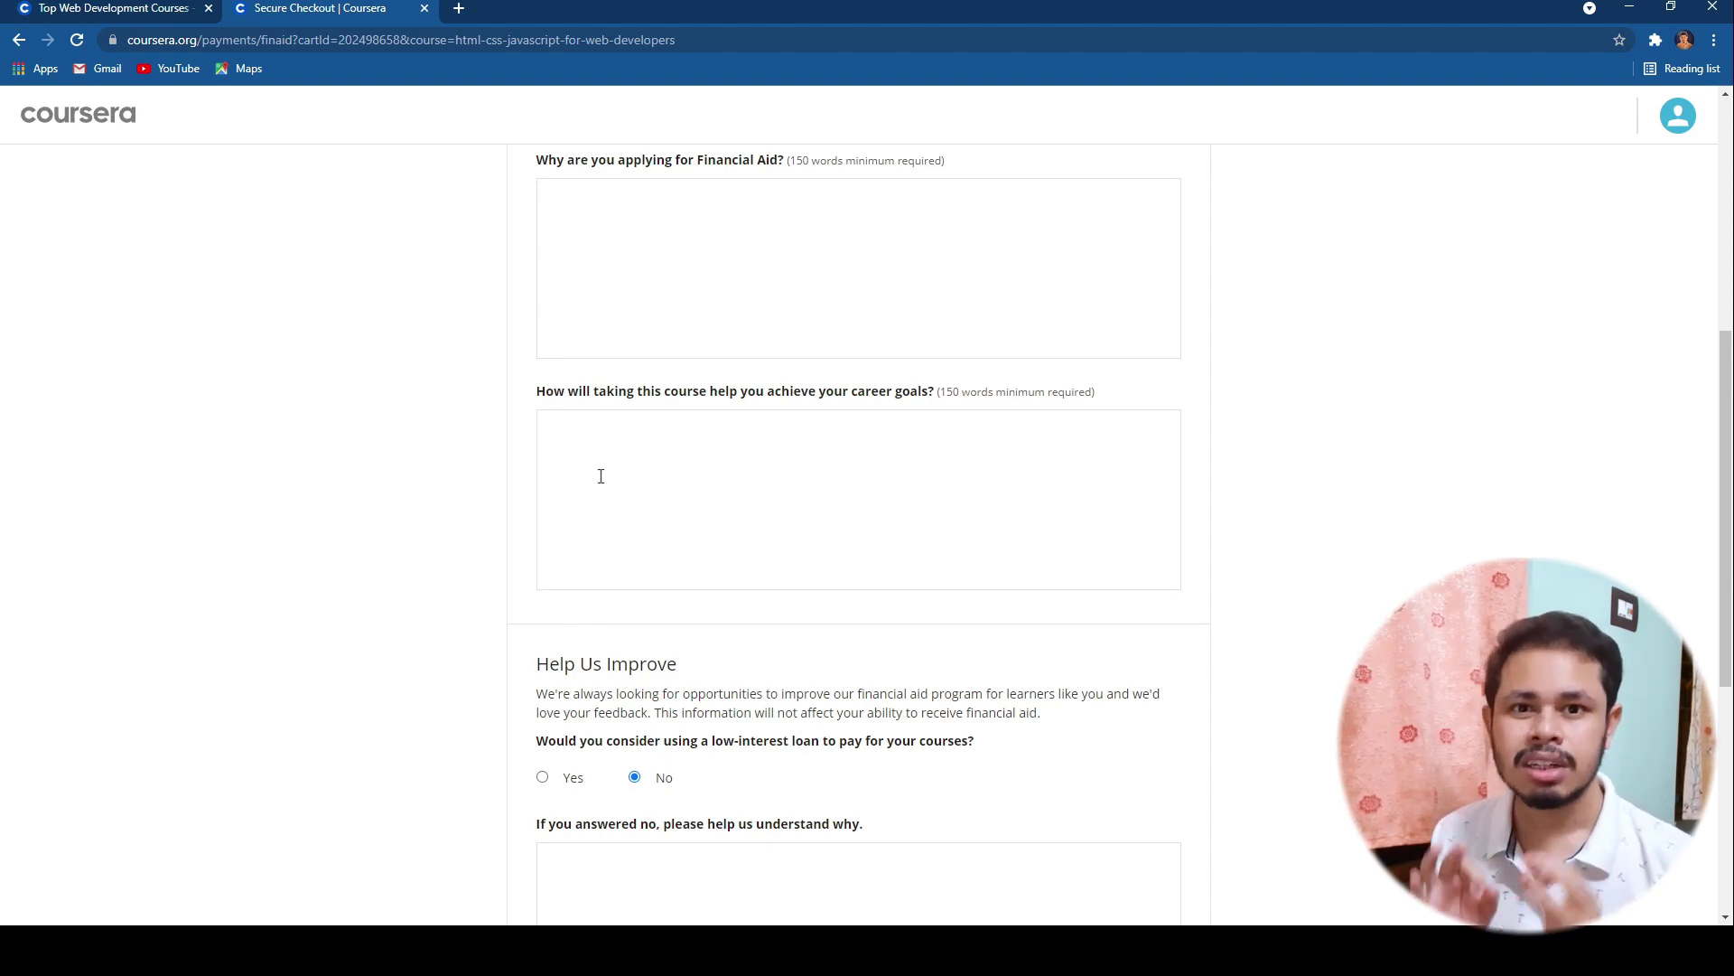
scroll(830, 681, down, 3)
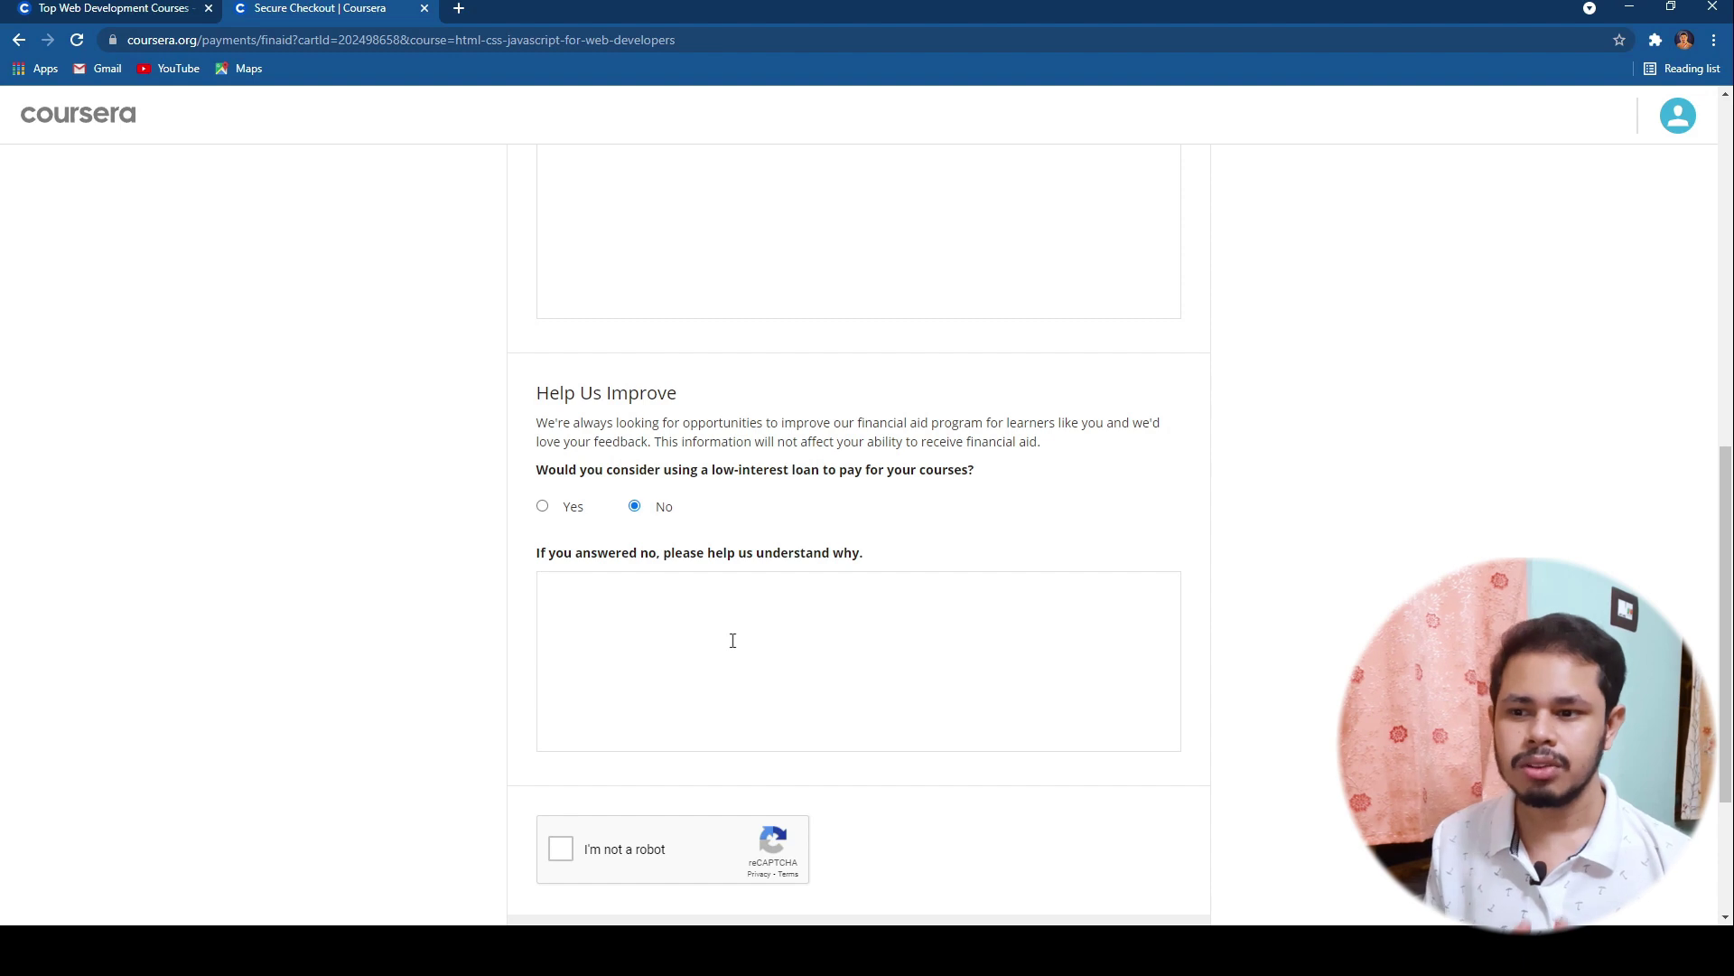
Step: Tick the 'I'm not a robot' reCAPTCHA and submit the financial aid application
scroll(733, 640, down, 3)
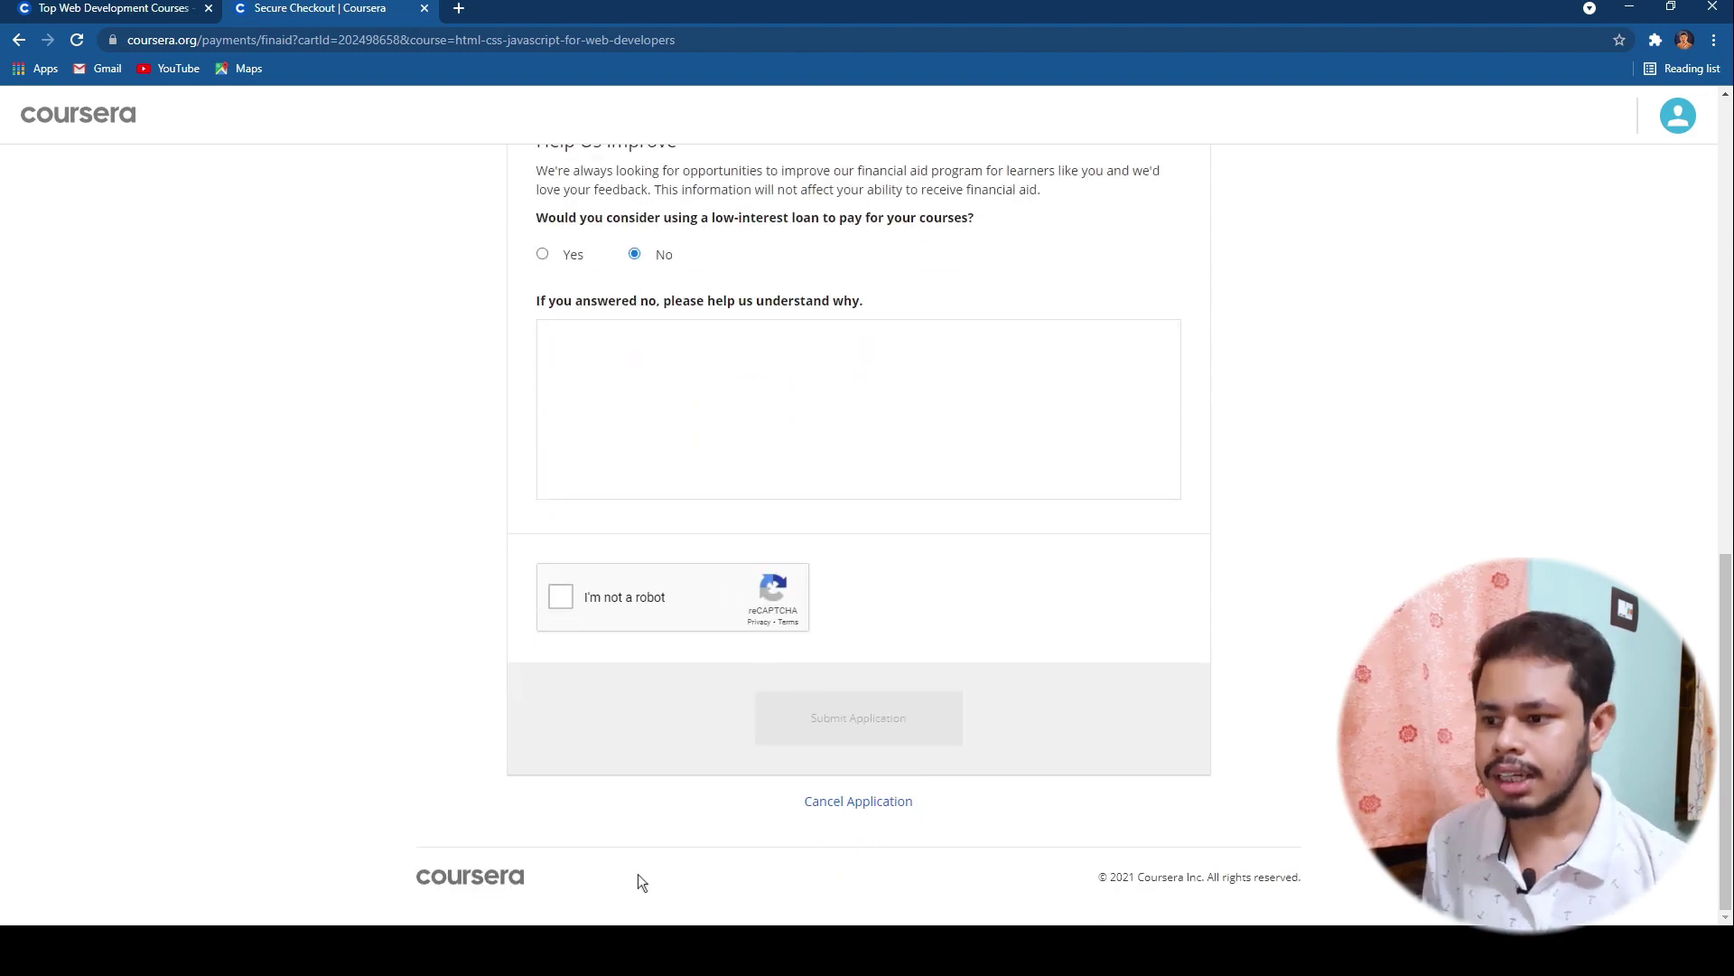
click(570, 603)
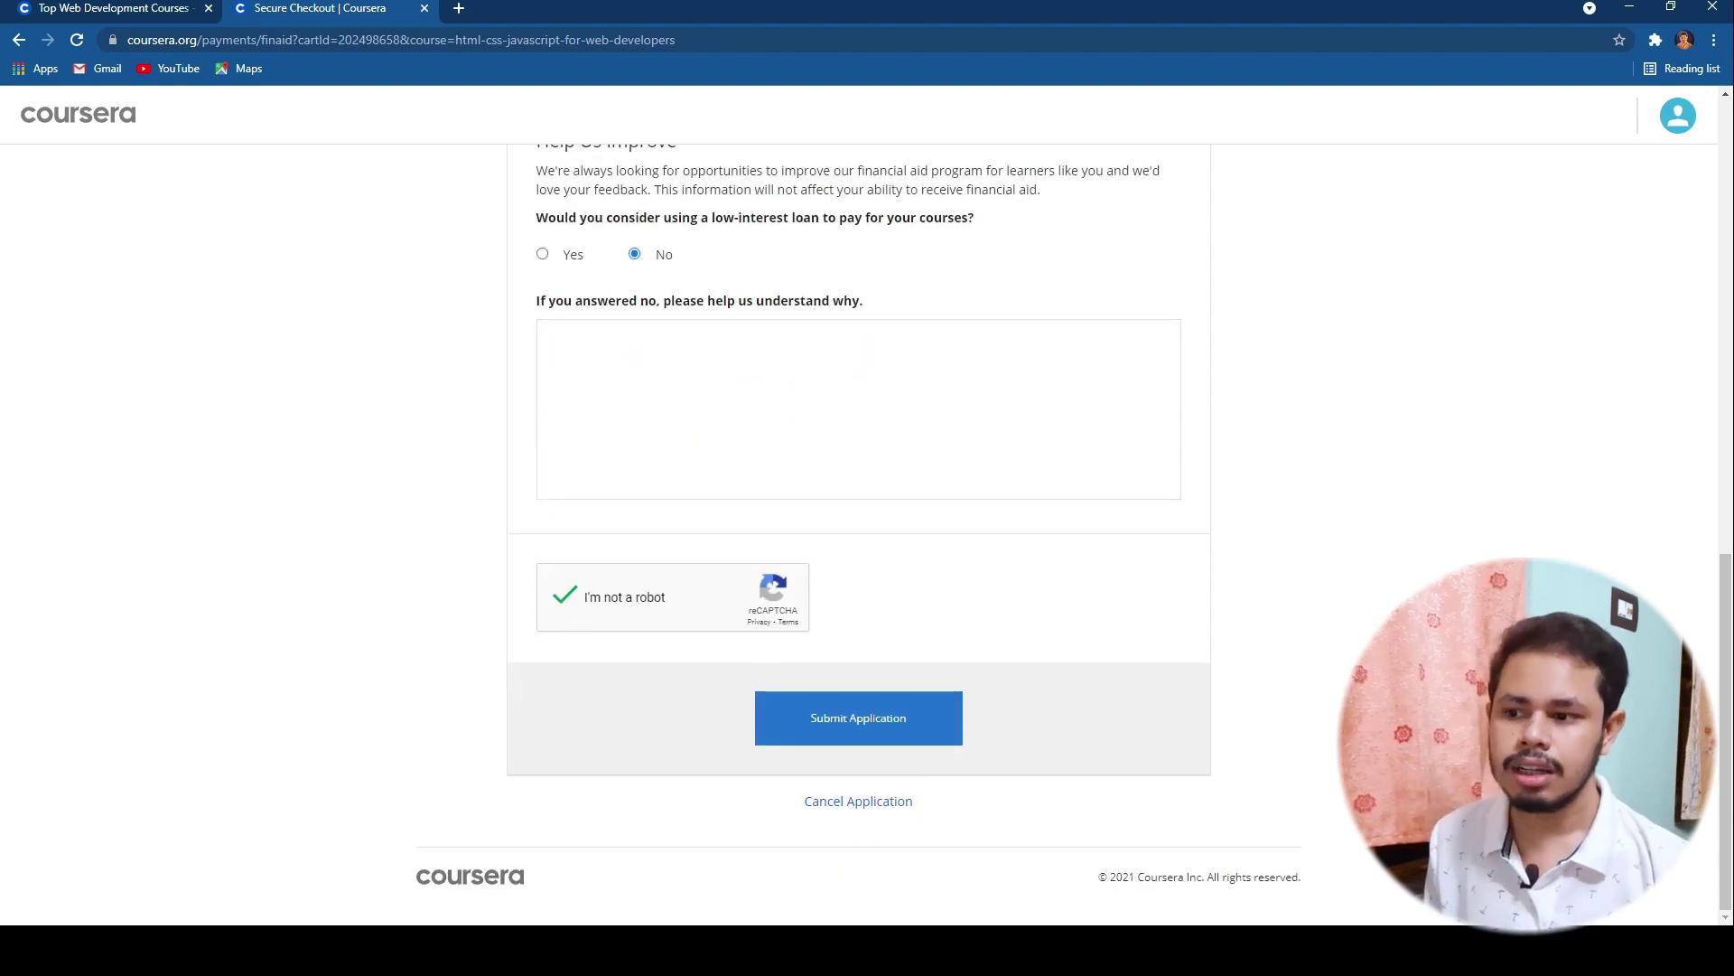
click(923, 731)
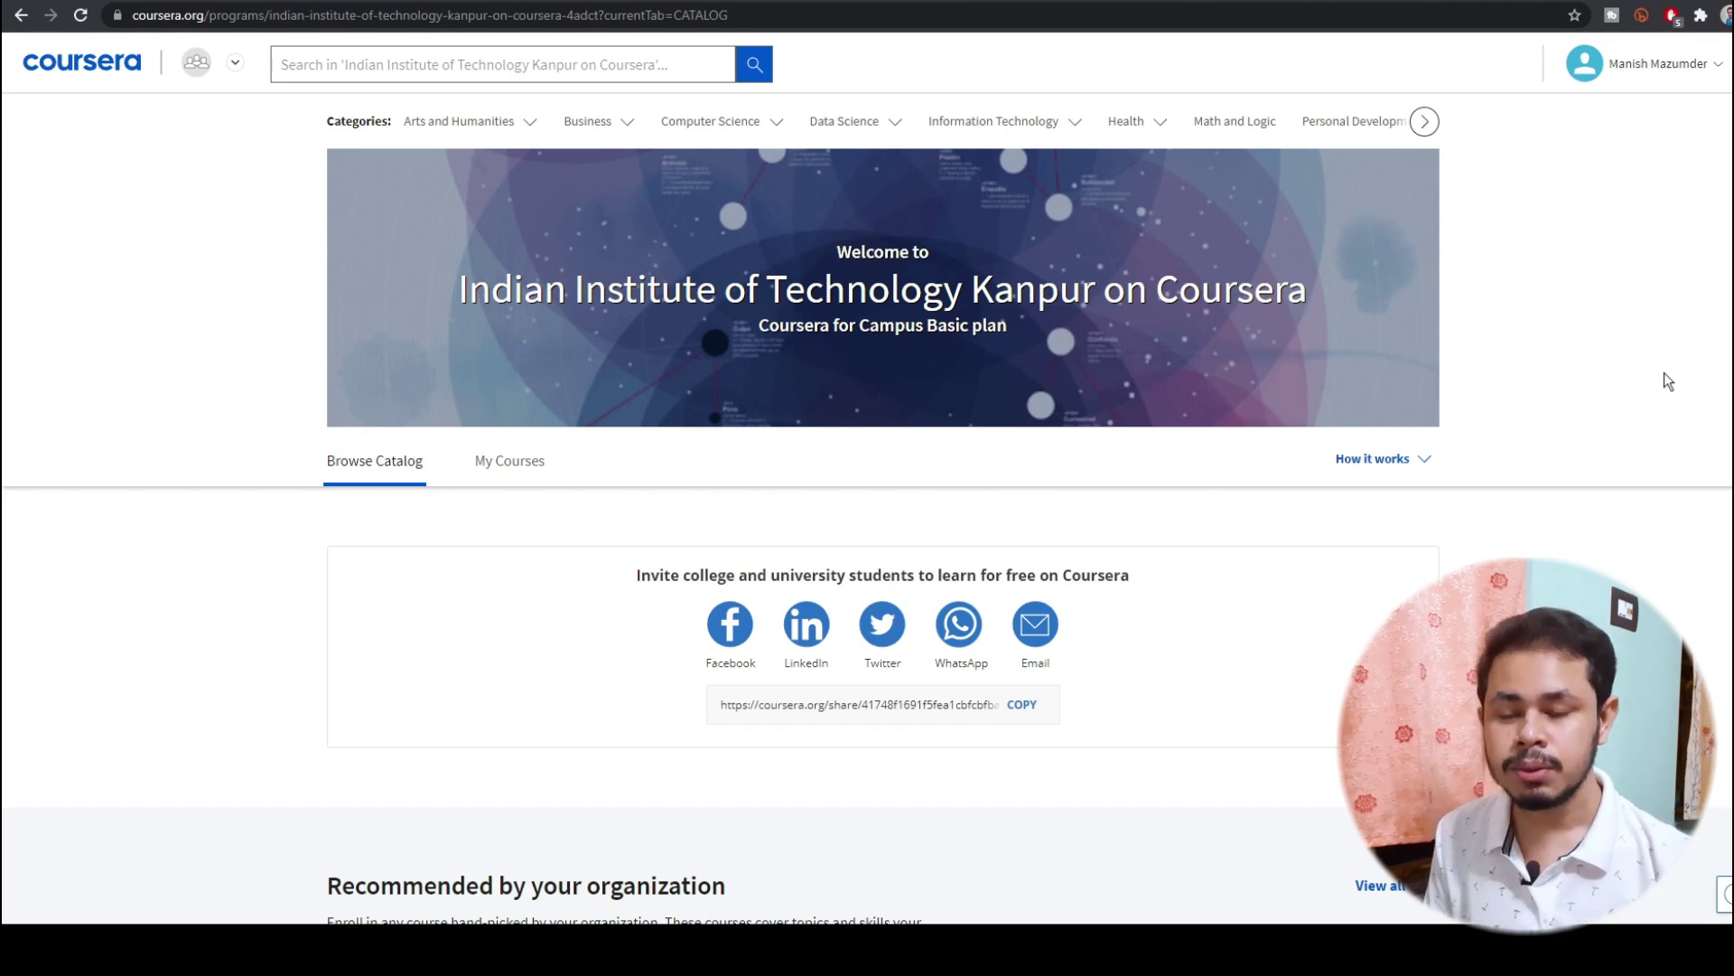
drag(1308, 291, 688, 361)
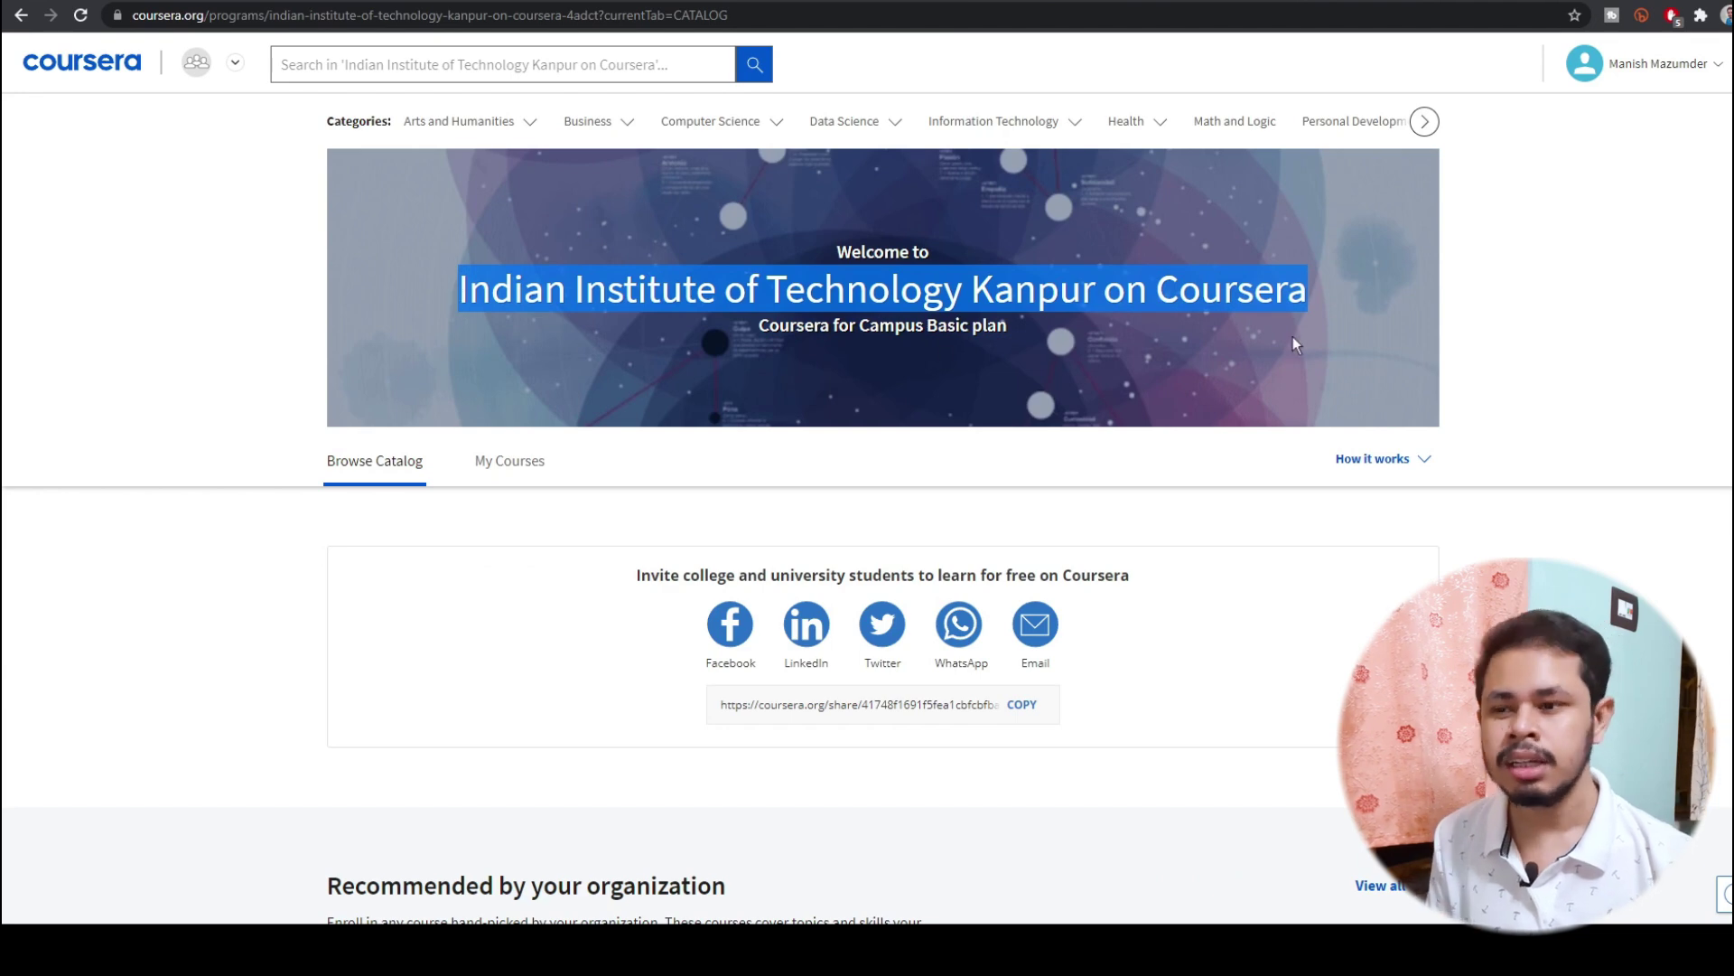
click(1326, 364)
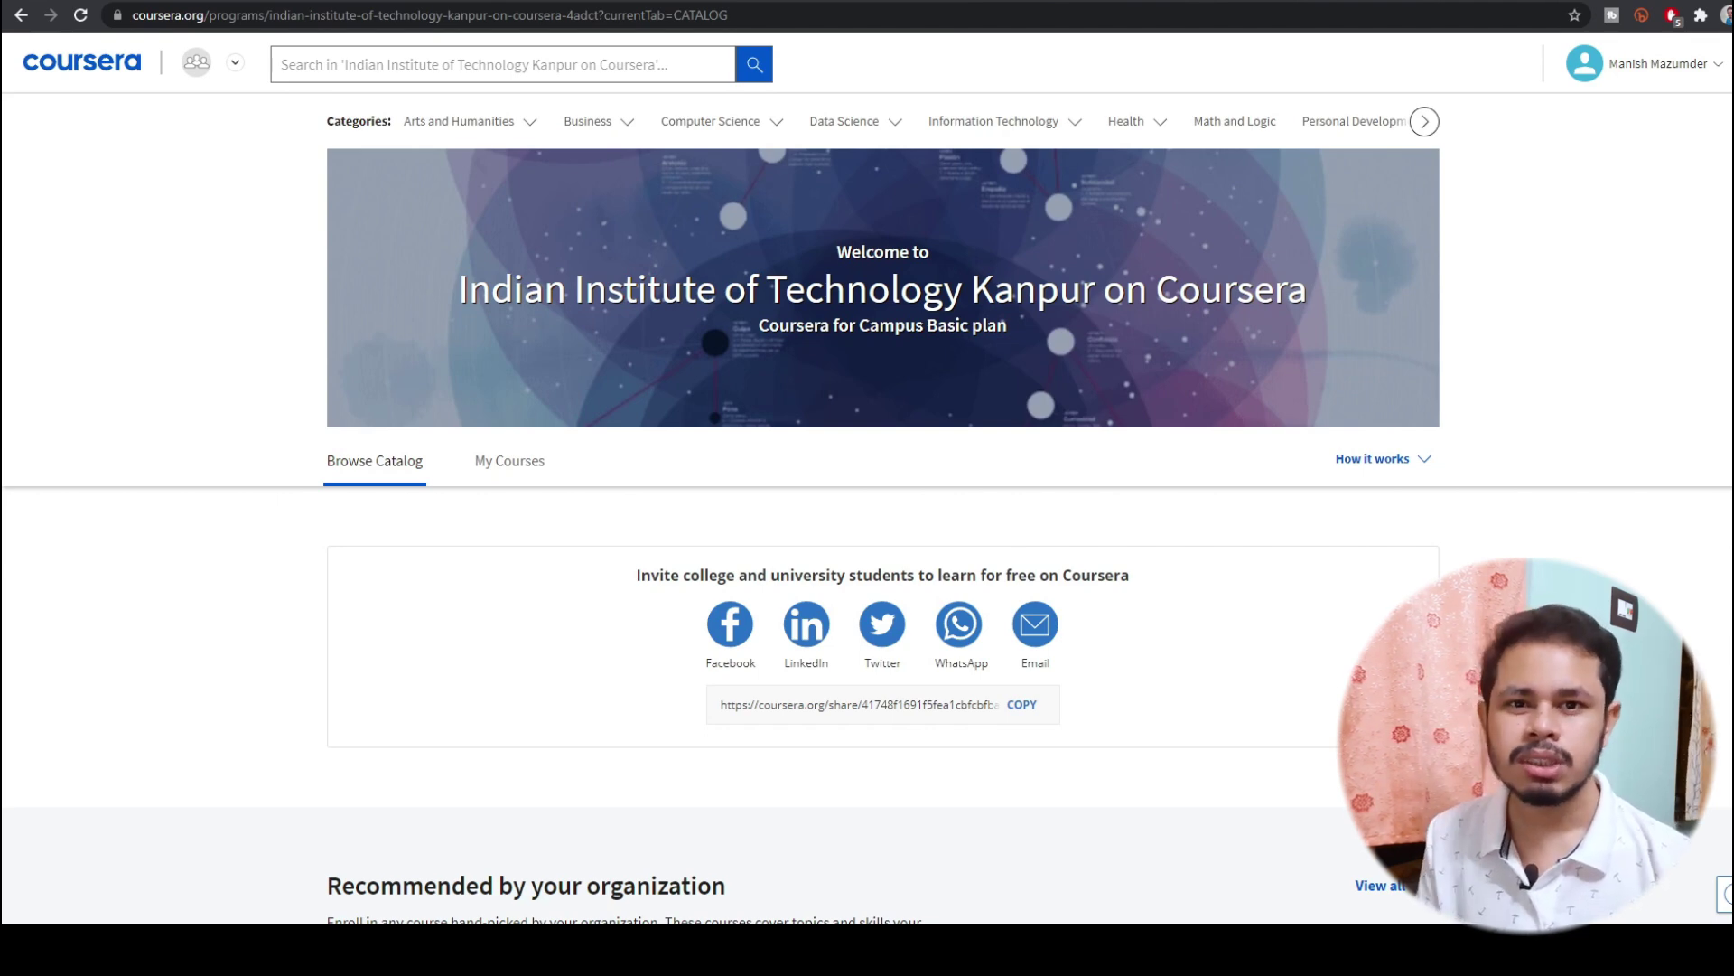
scroll(1597, 498, down, 4)
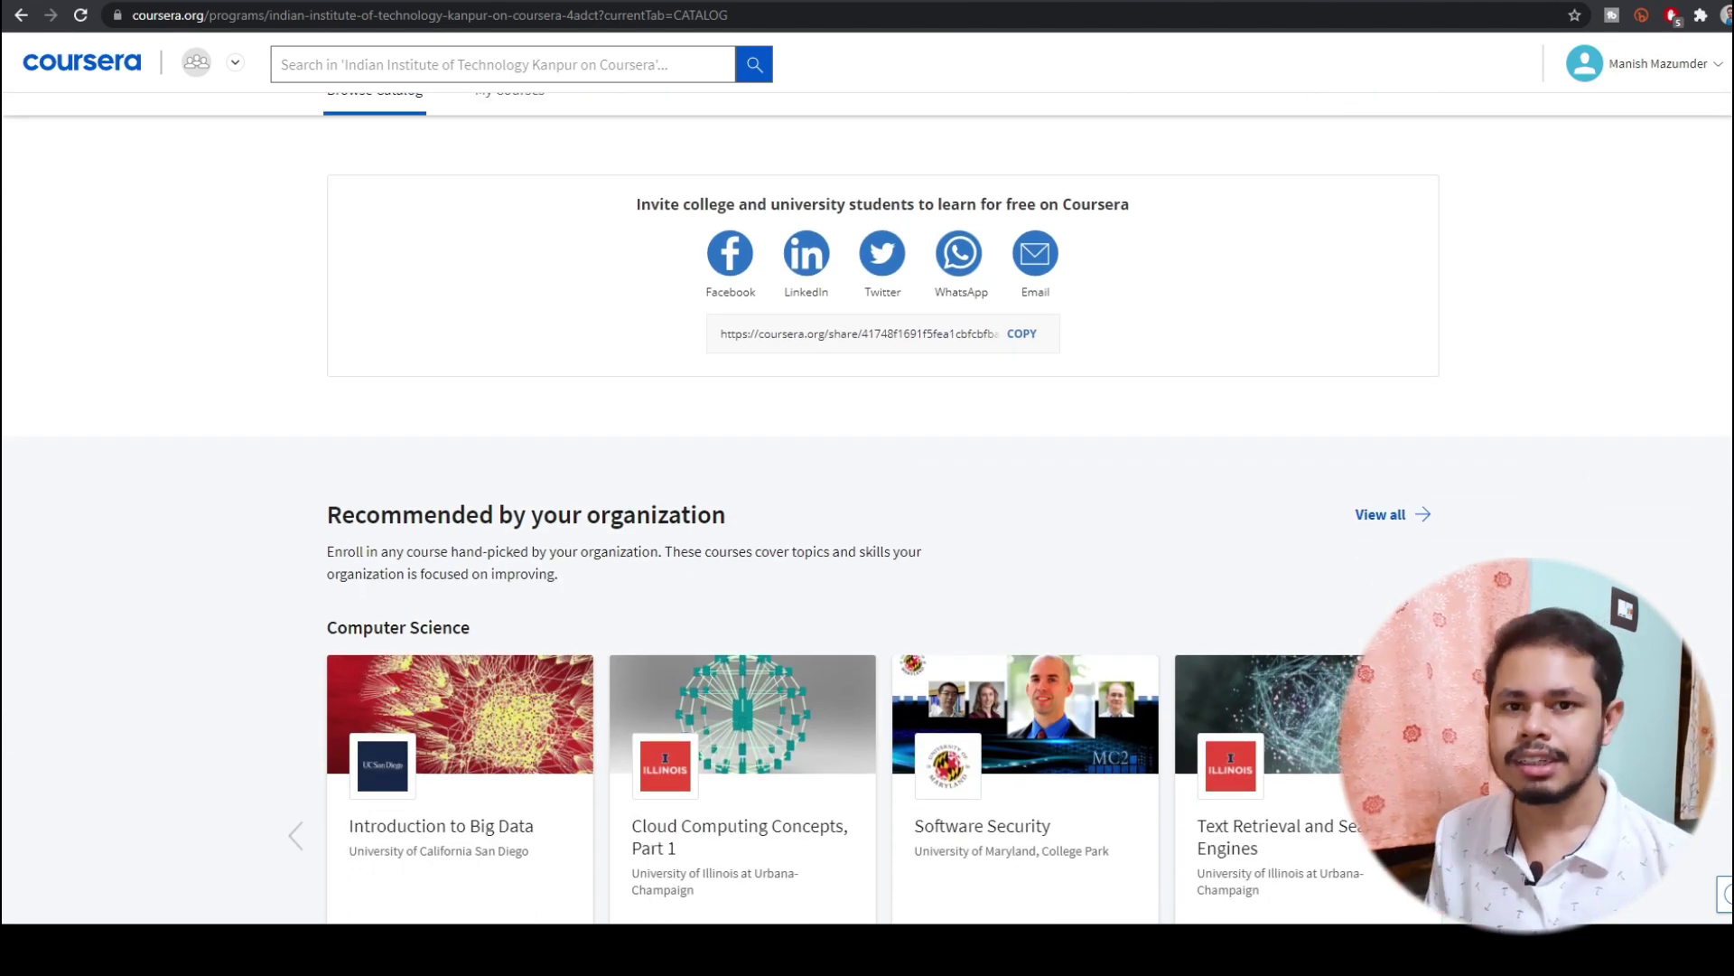
scroll(882, 504, down, 11)
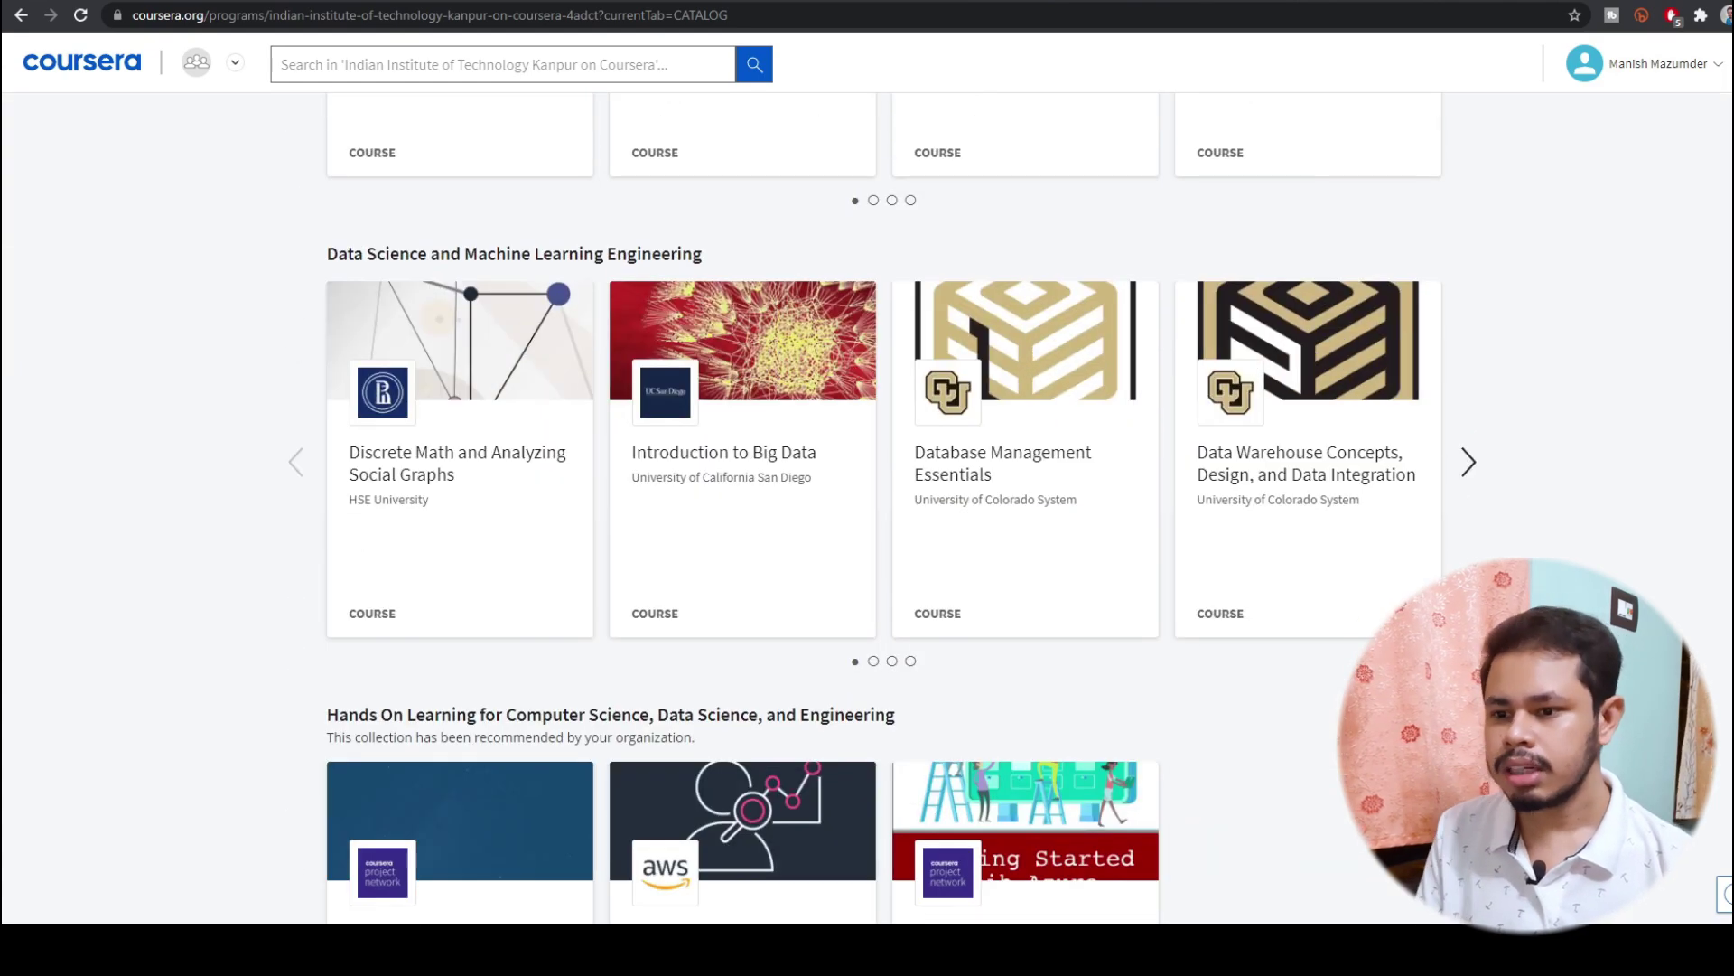
scroll(882, 504, down, 9)
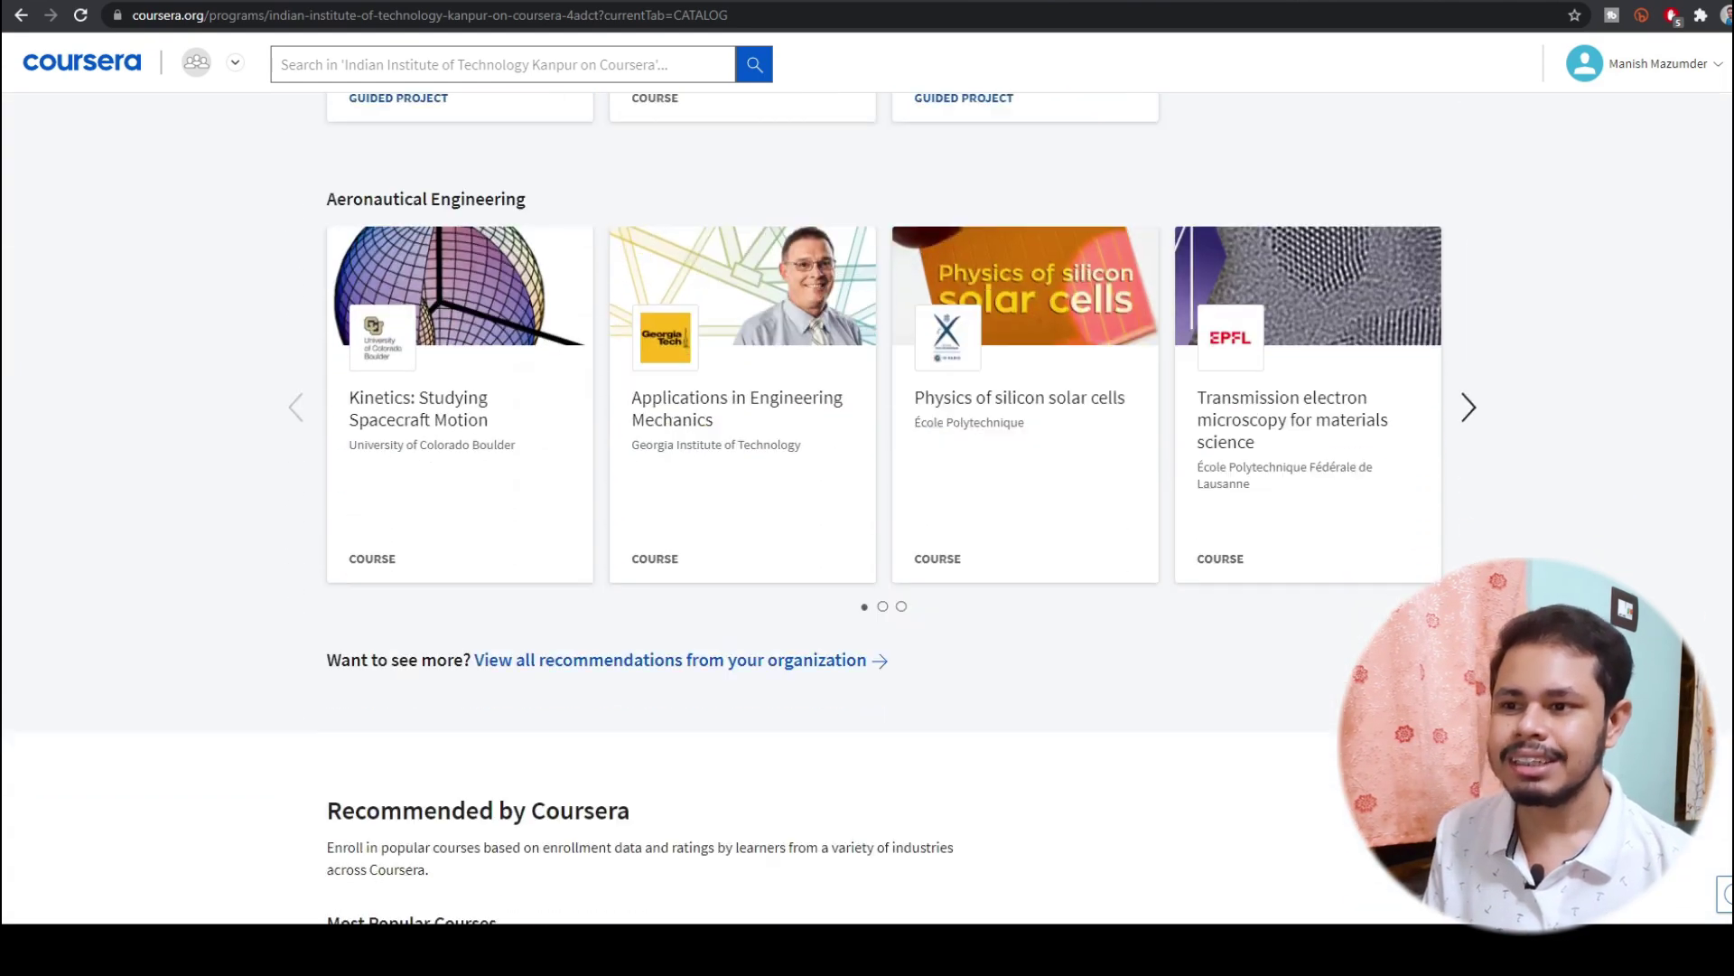
scroll(882, 504, down, 4)
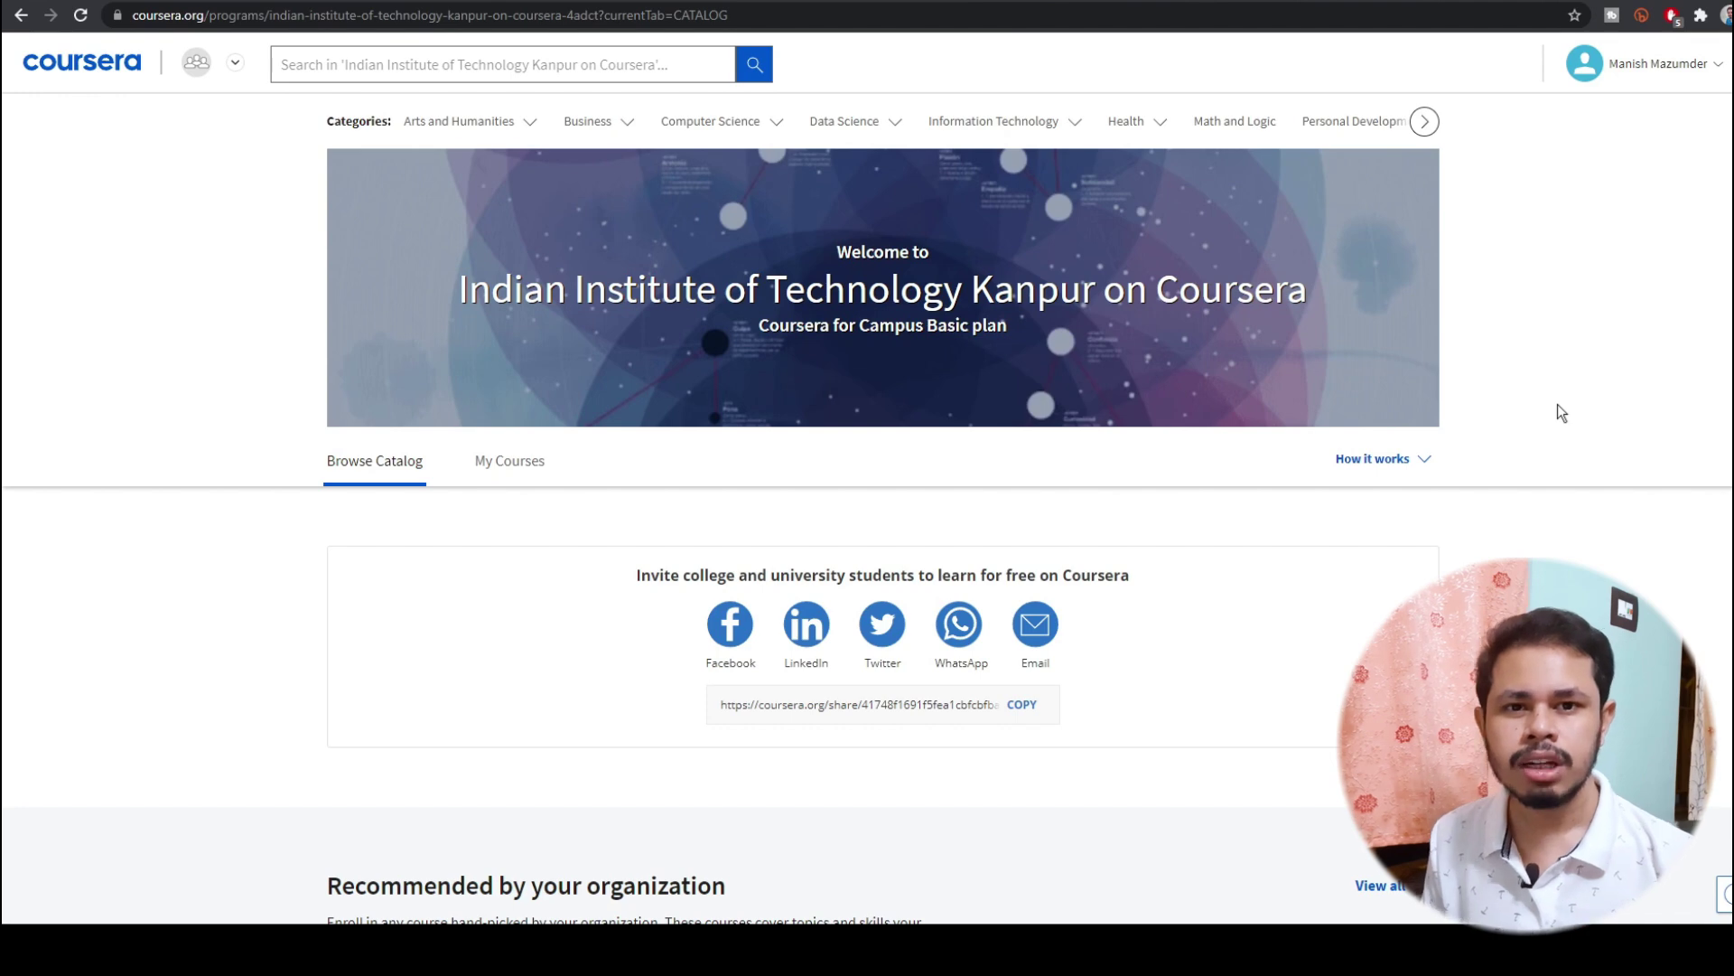